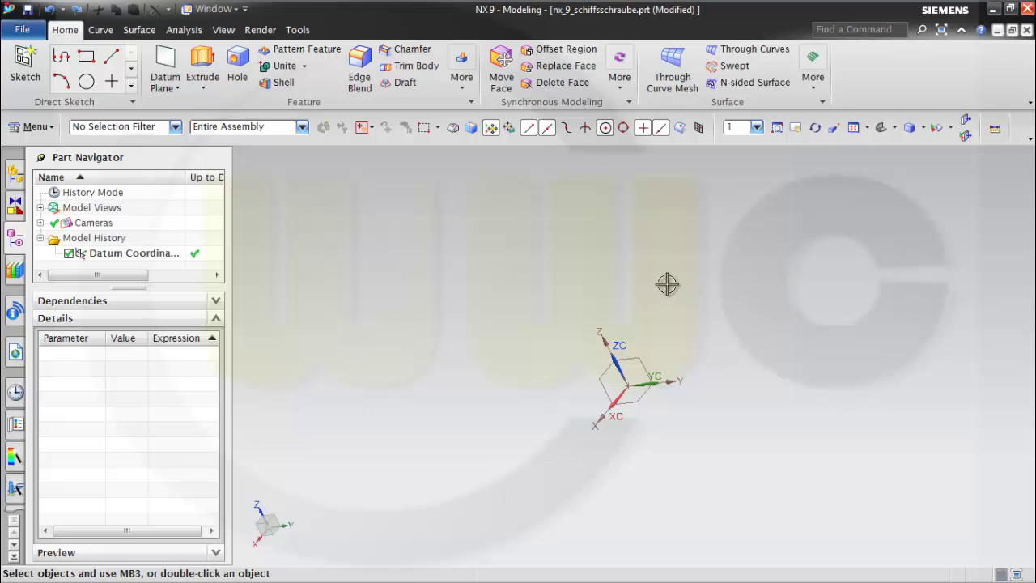
Step: Create a helix along the Z axis with a 30 mm diameter, 200 mm pitch and length limits from 0 to 50 mm
left_click(101, 30)
left_click(306, 69)
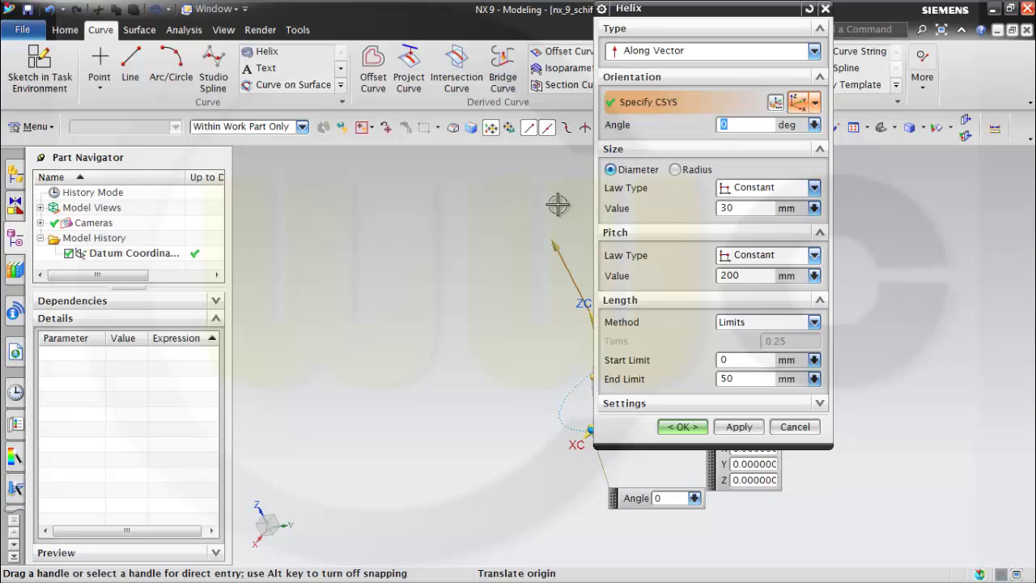
middle_click_drag(555, 203, 419, 281, "shift")
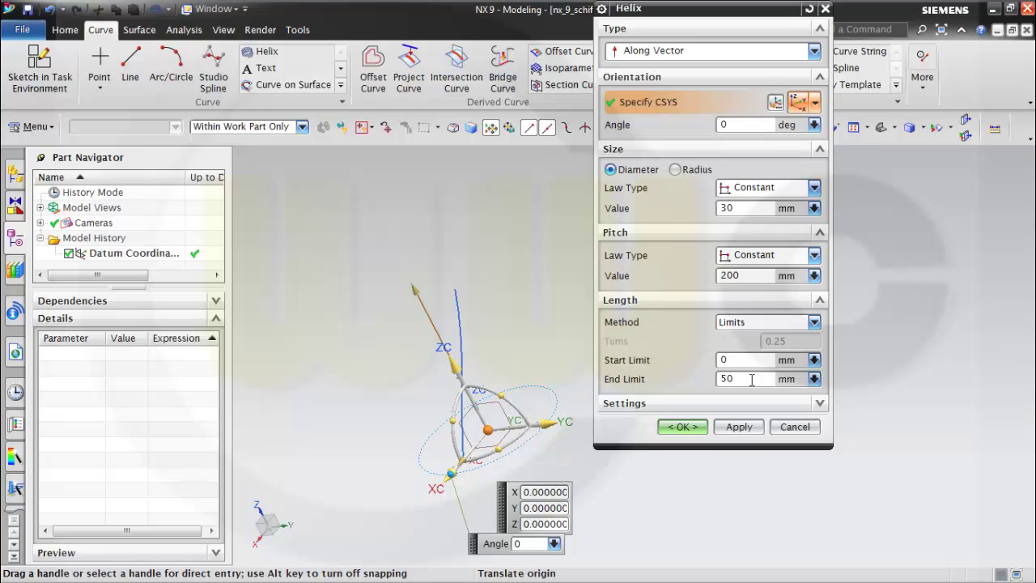
left_click(682, 427)
middle_click_drag(694, 430, 656, 315)
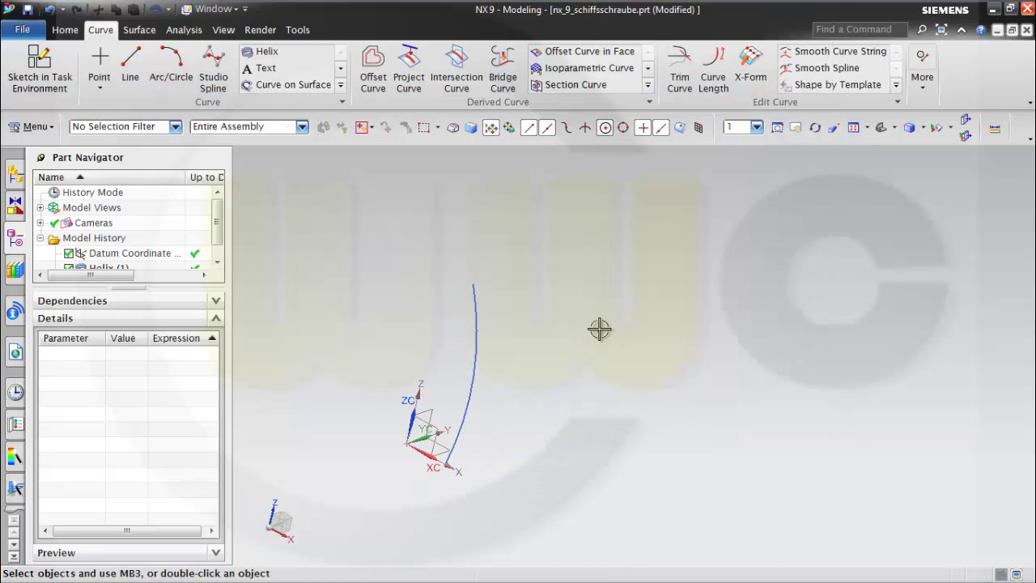
Step: Start a new sketch on the XZ plane of the datum coordinate system
left_click(65, 32)
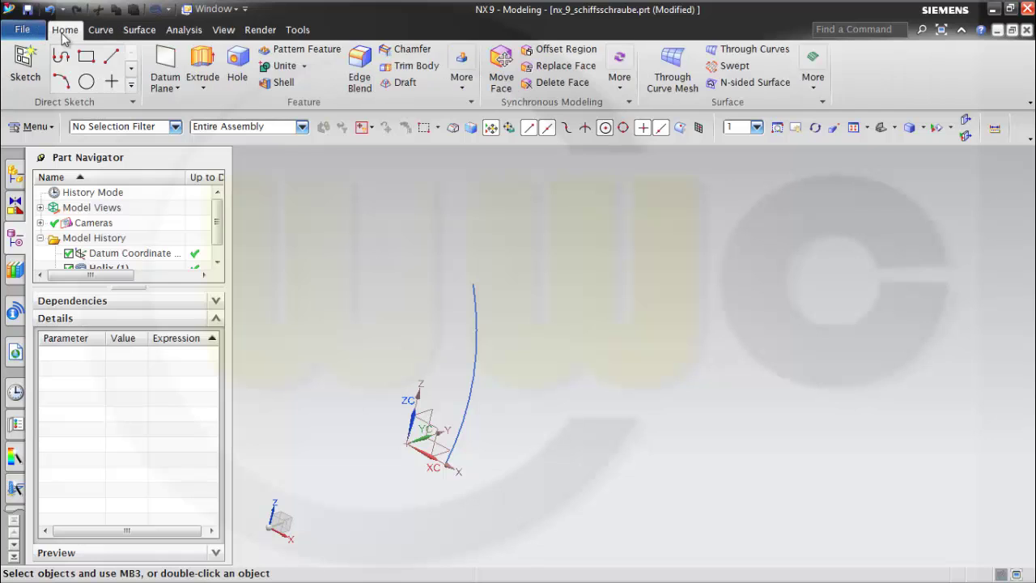
left_click(24, 65)
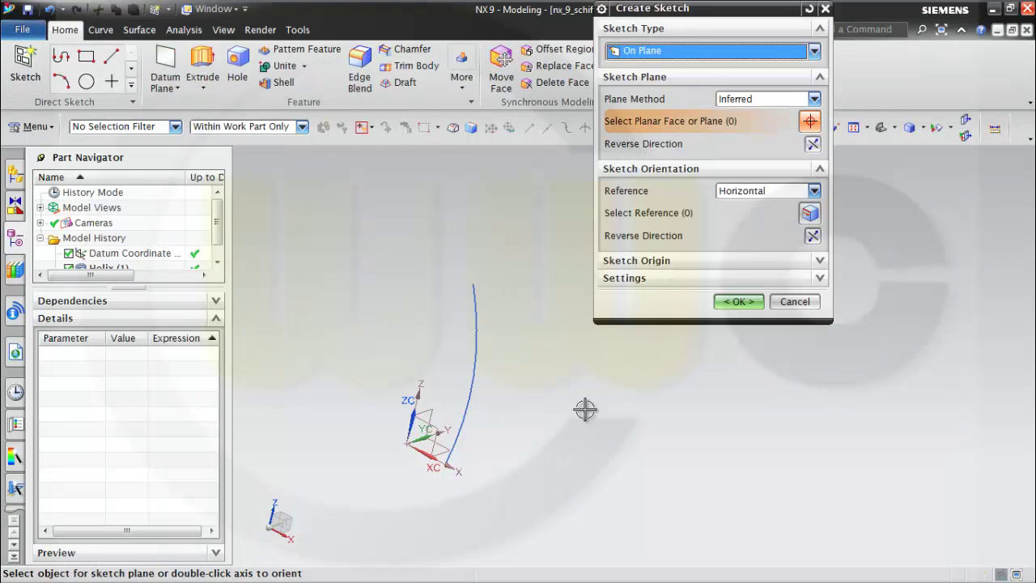
left_click(435, 423)
left_click(735, 302)
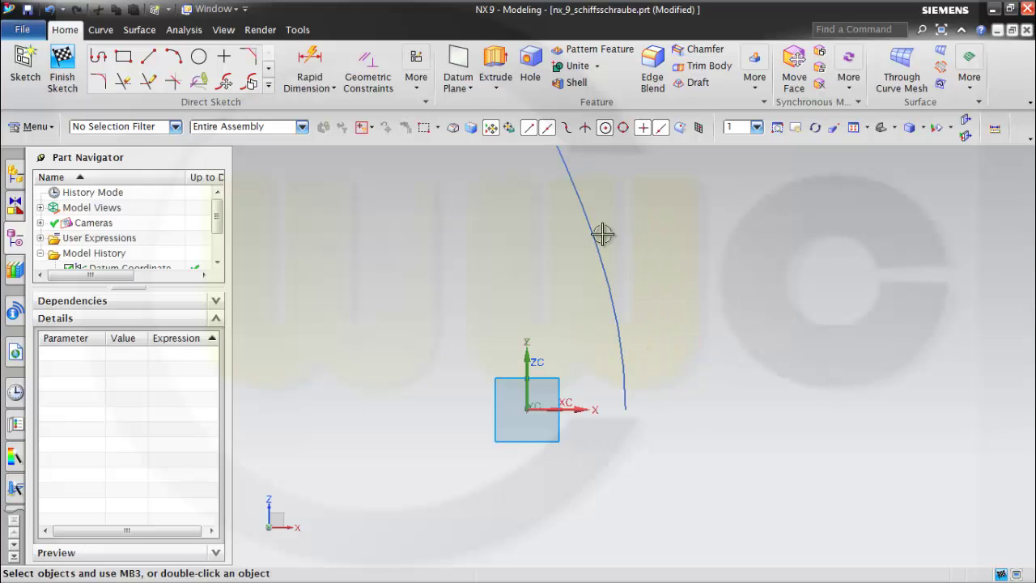
Step: Draw a rectangle 100 mm wide and 2 mm high from the helix's lower endpoint outward along X, and finish the sketch
left_click(123, 59)
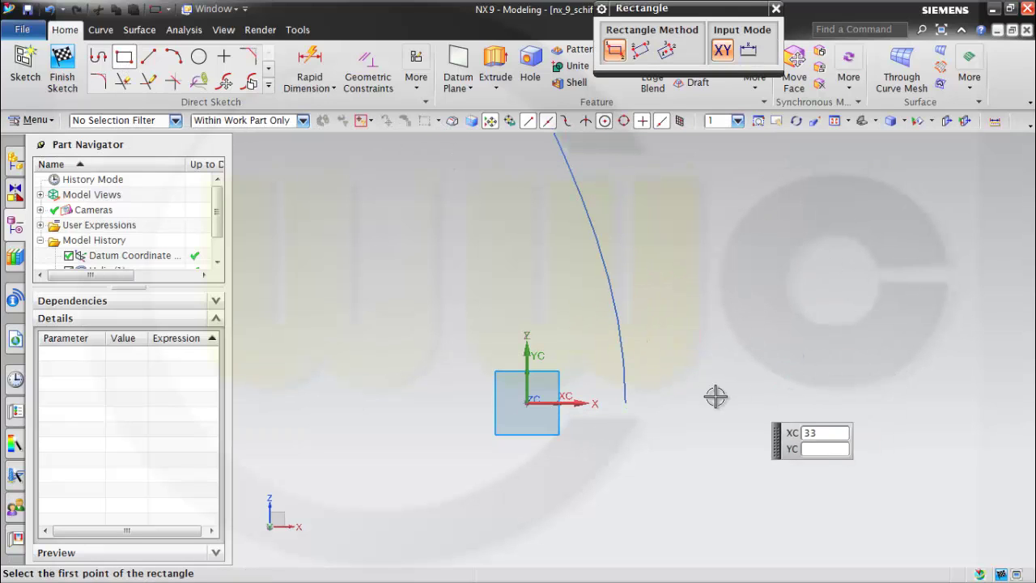
left_click(629, 403)
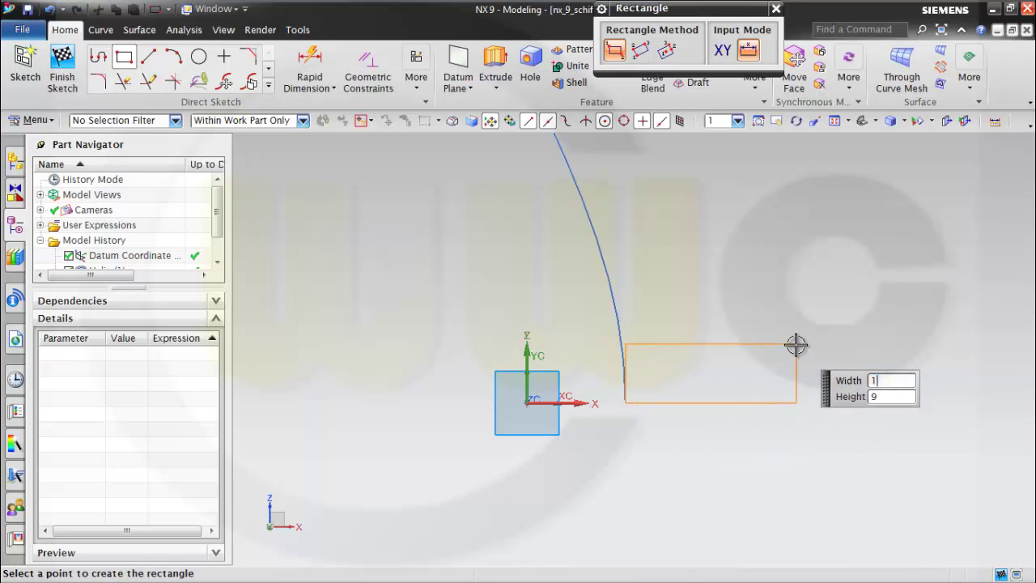
key("Tab")
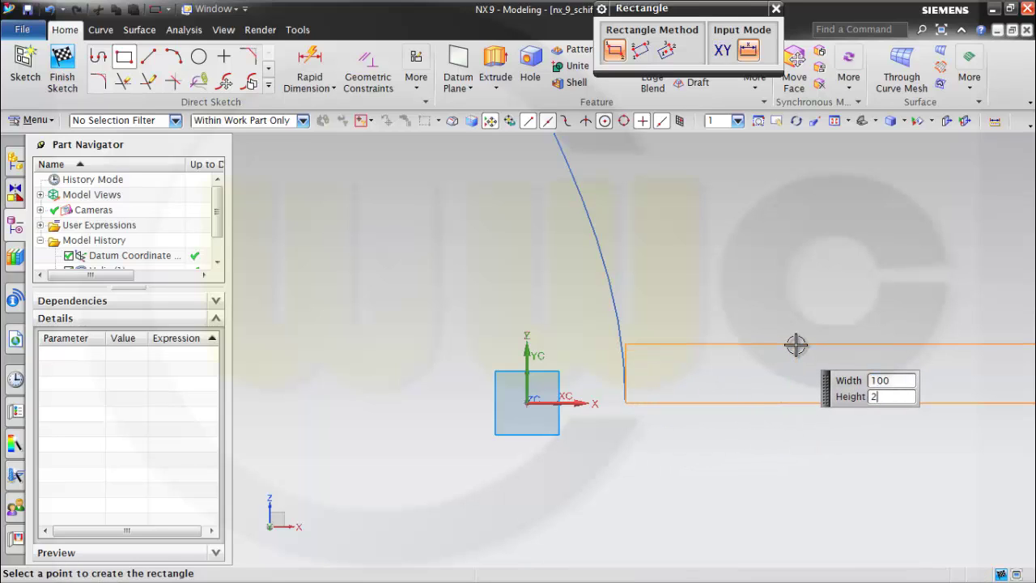
key("Tab")
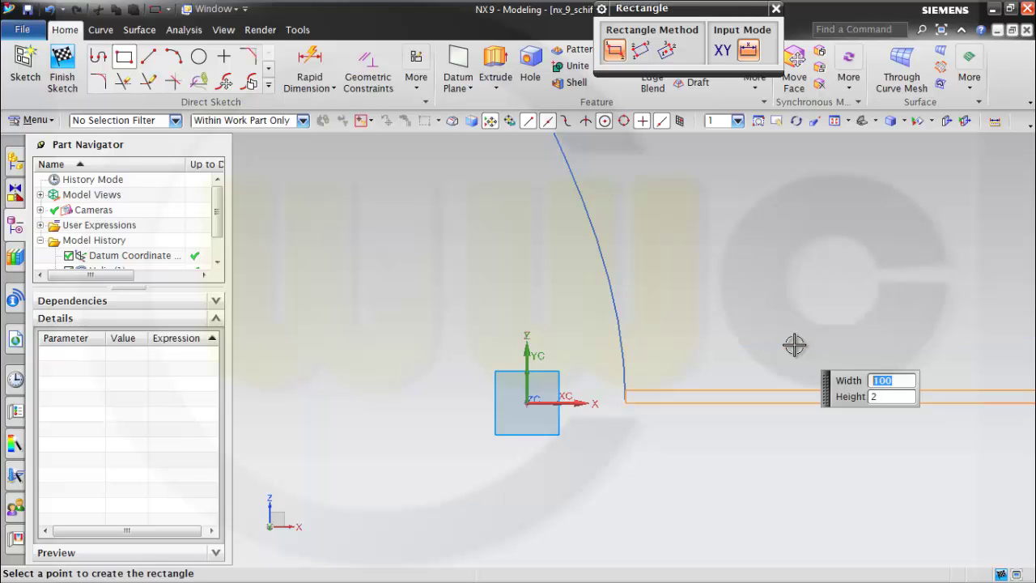
key("Return")
right_click(797, 272)
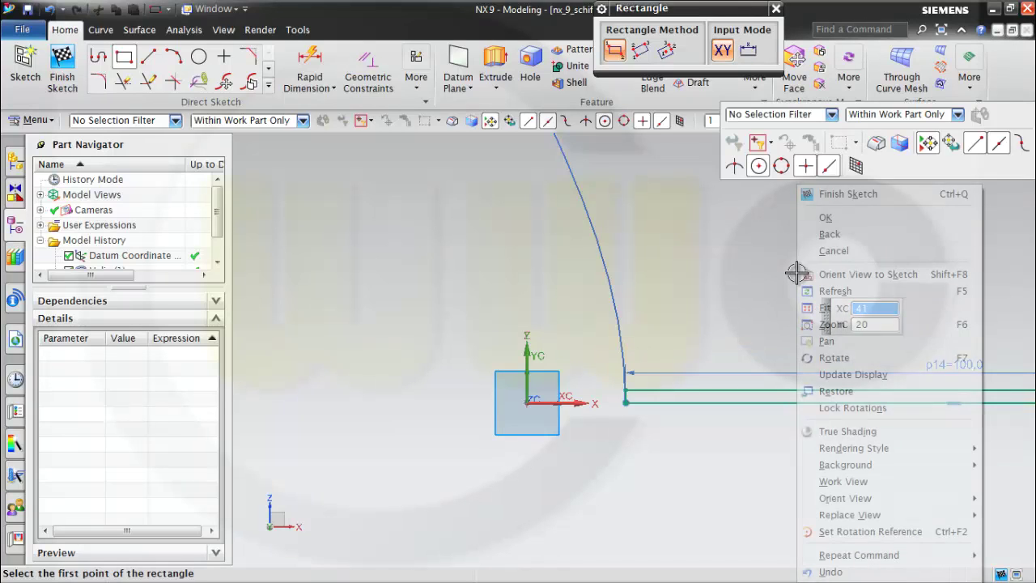
left_click(826, 217)
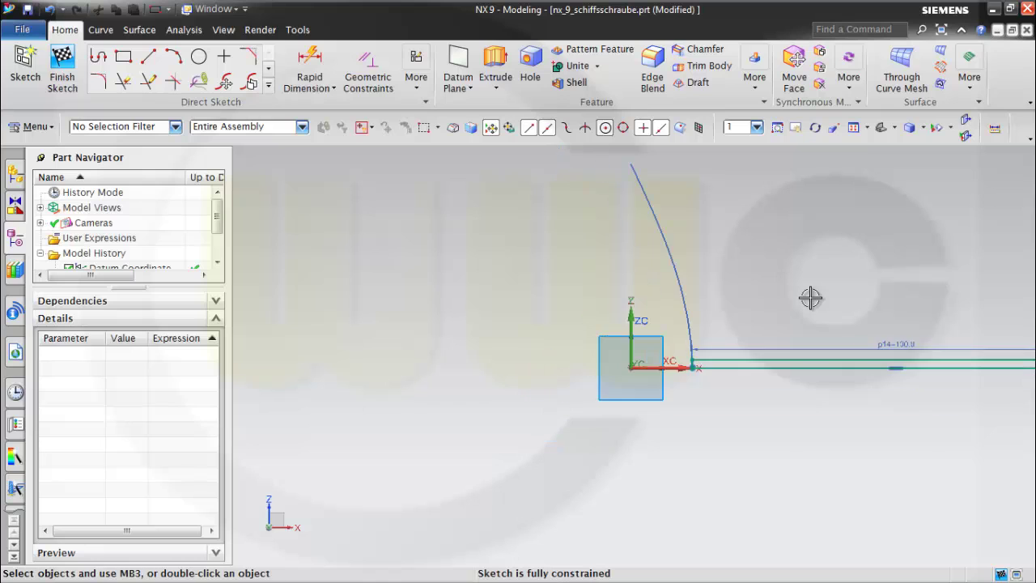
left_click(62, 67)
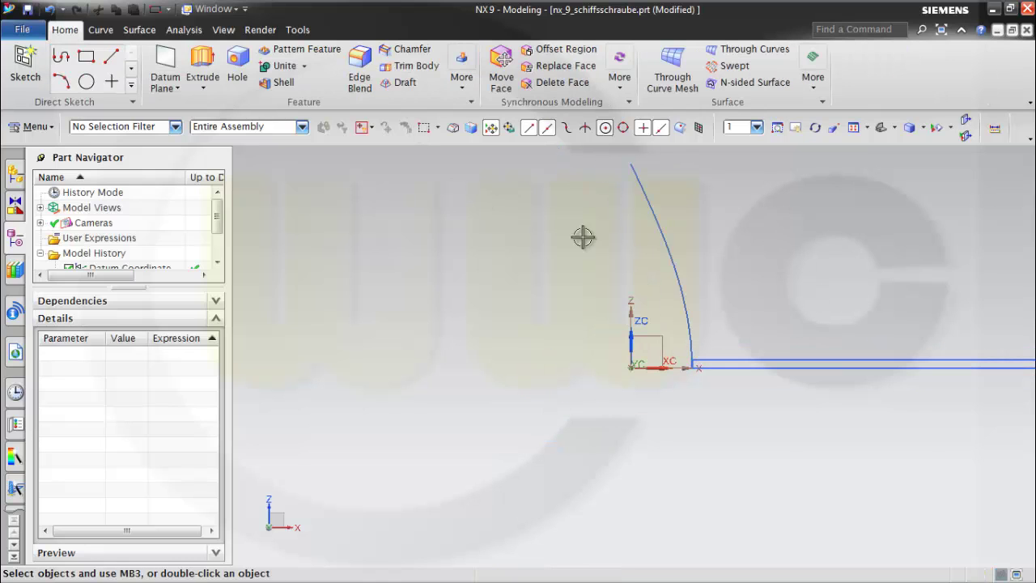
Step: Create a Swept body from the rectangle sketch along the helix guide, with Vector Direction orientation along ZC and constant scale 1
scroll(875, 301, "down", 2)
middle_click_drag(855, 304, 661, 342)
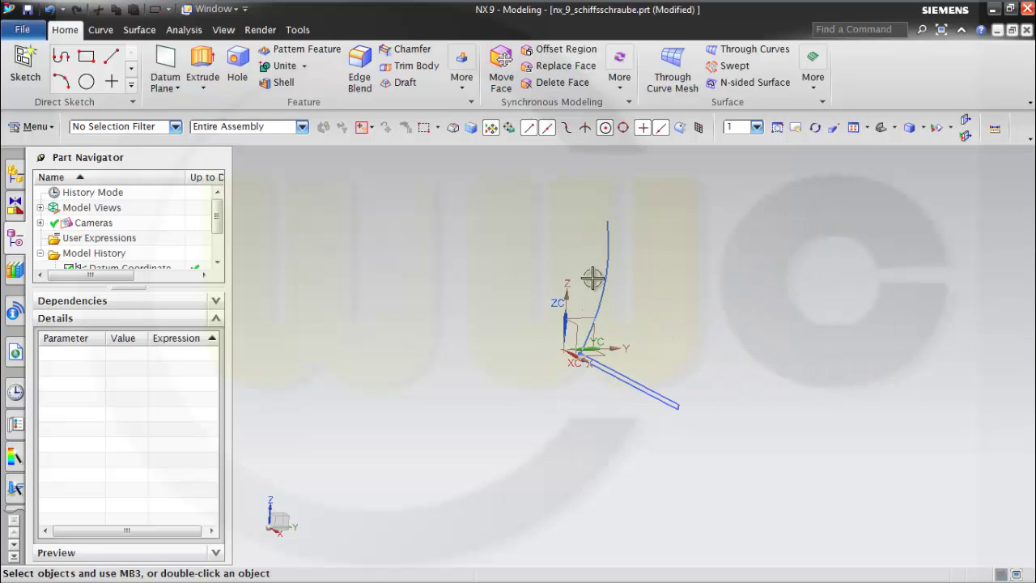
left_click(463, 83)
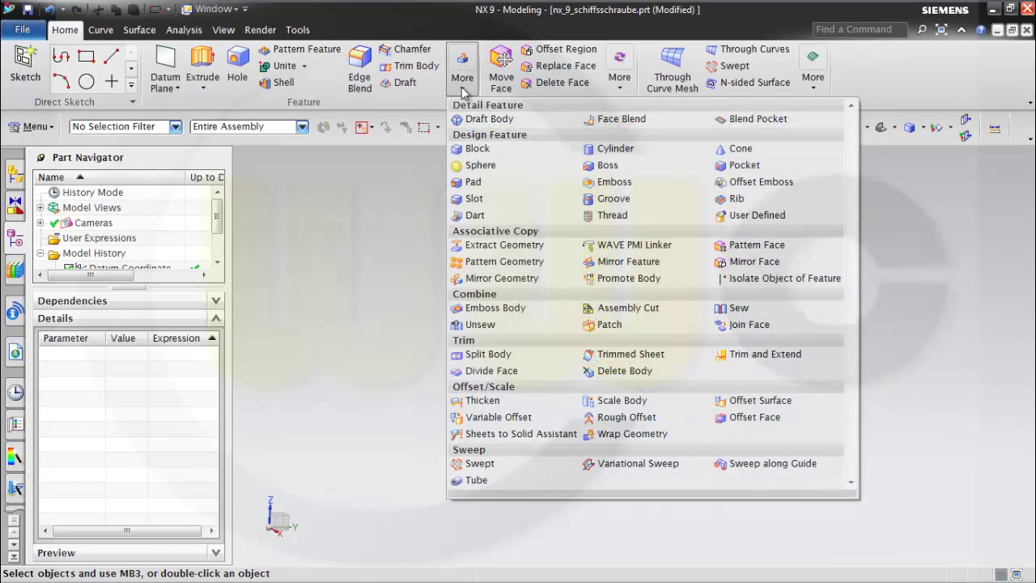
left_click(482, 463)
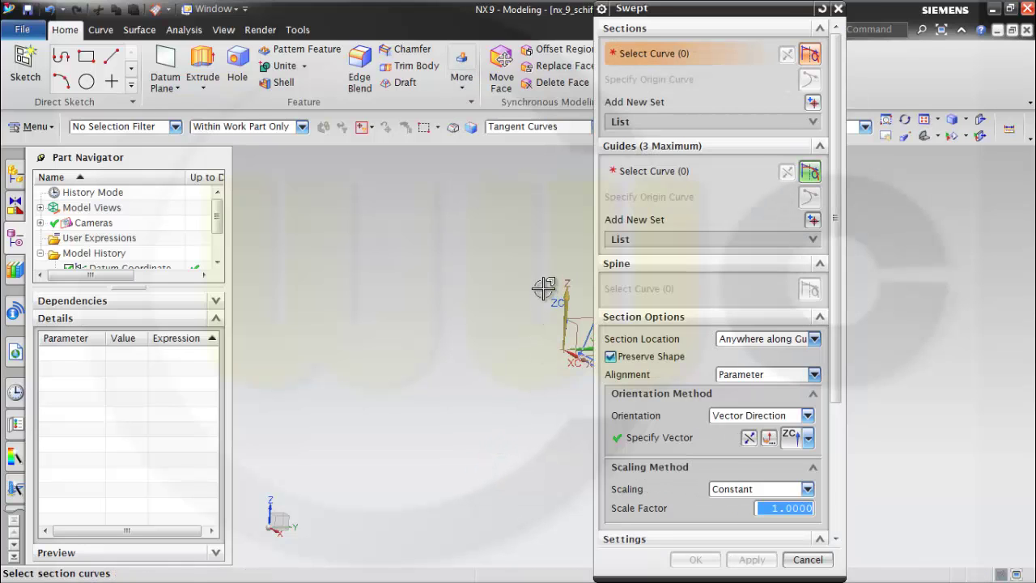
middle_click_drag(540, 283, 364, 303, "shift")
scroll(222, 256, "down", 3)
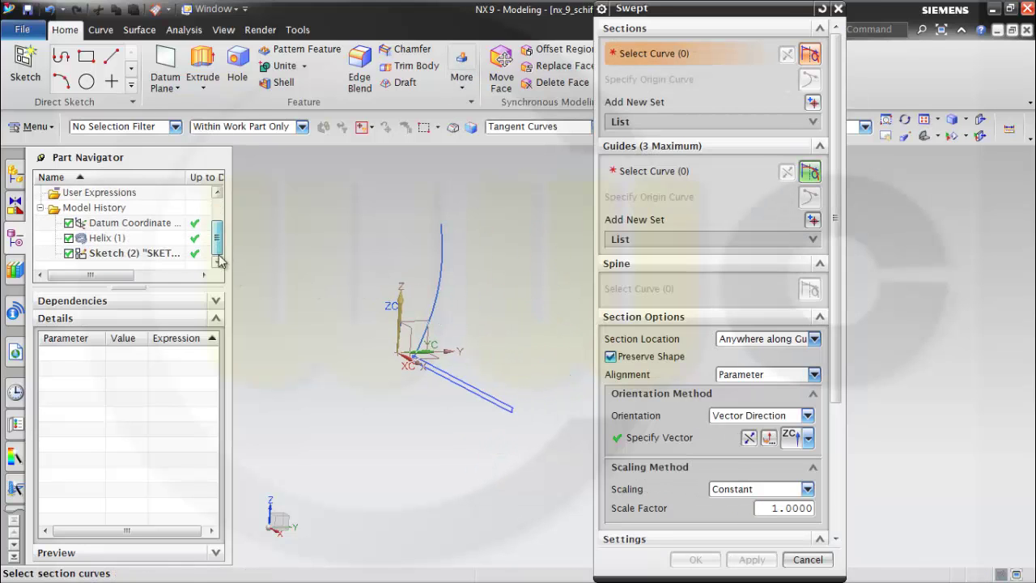
left_click(136, 255)
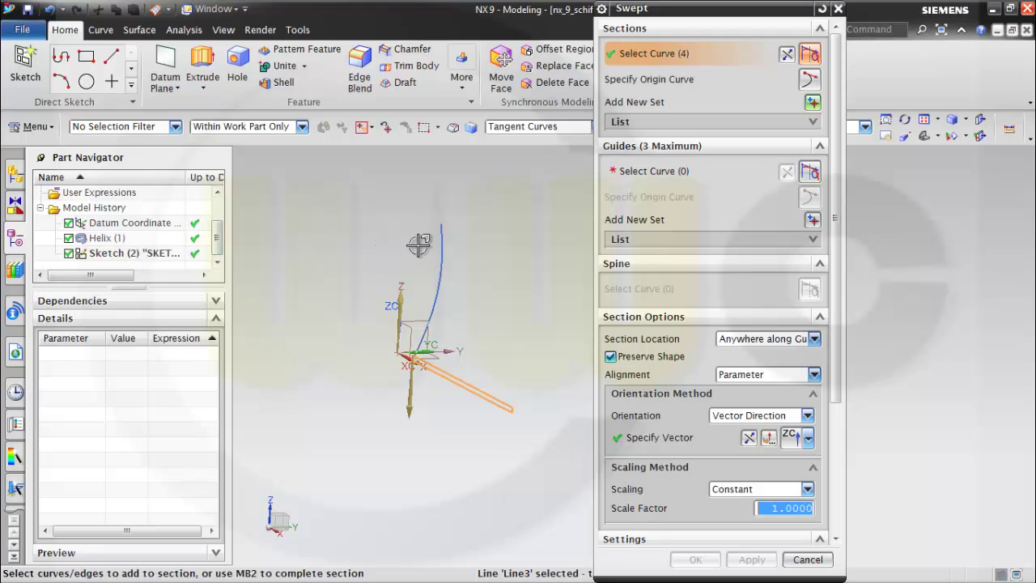
left_click(642, 173)
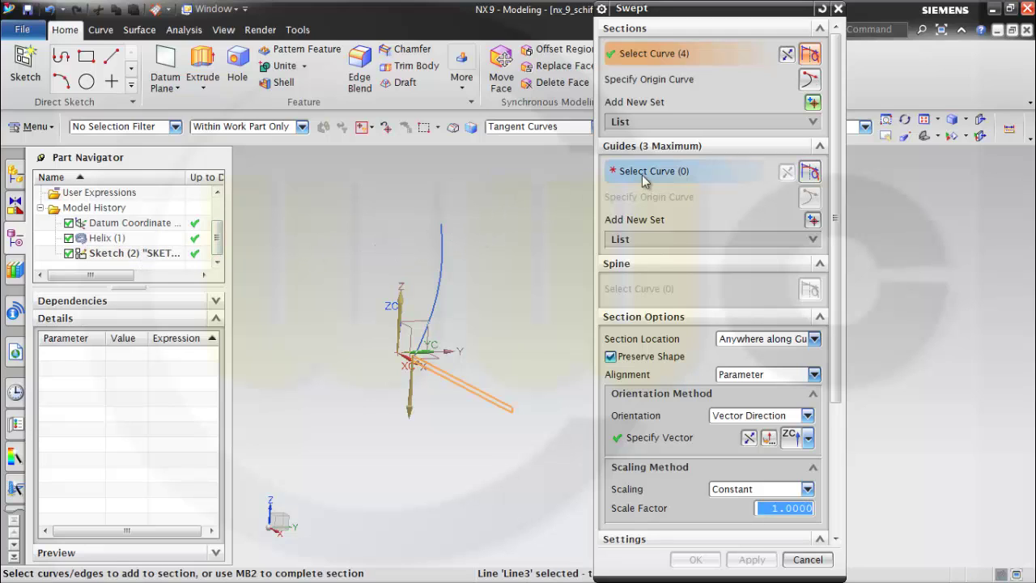
left_click(445, 253)
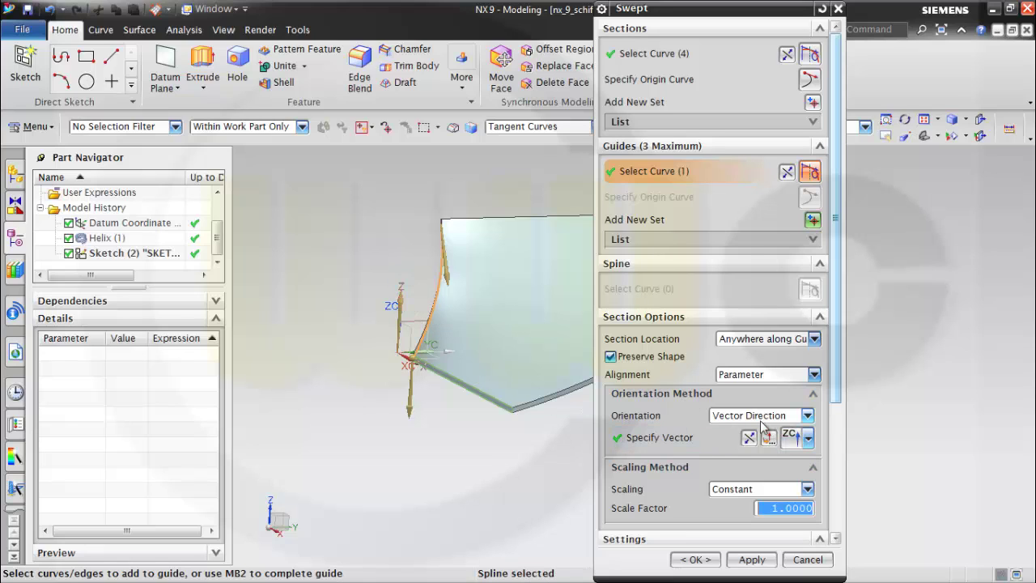
left_click(694, 560)
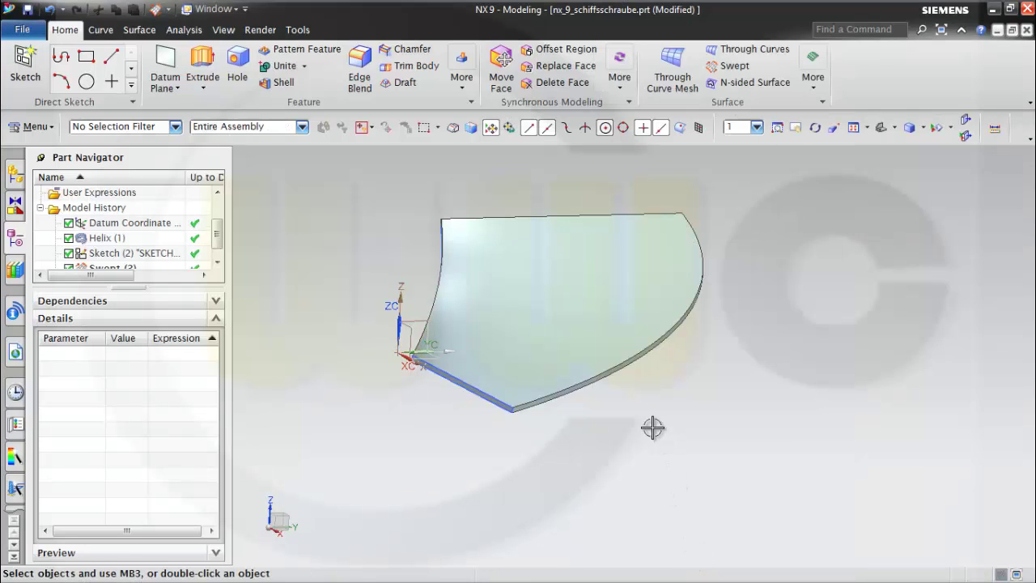
Step: Hide the helix and the rectangle sketch so only the swept blade is shown
scroll(102, 247, "down", 1)
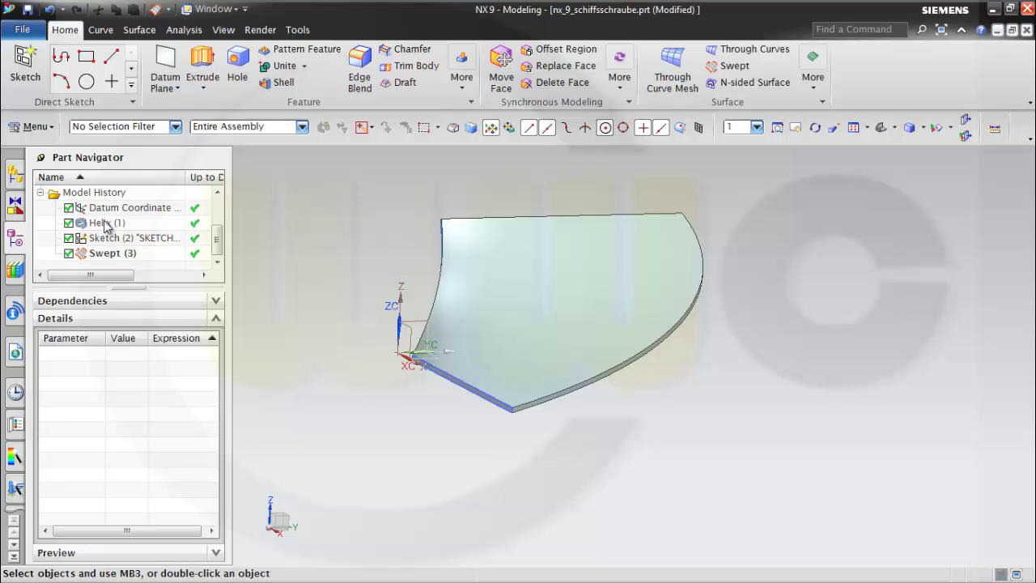
right_click(109, 223)
left_click(129, 228)
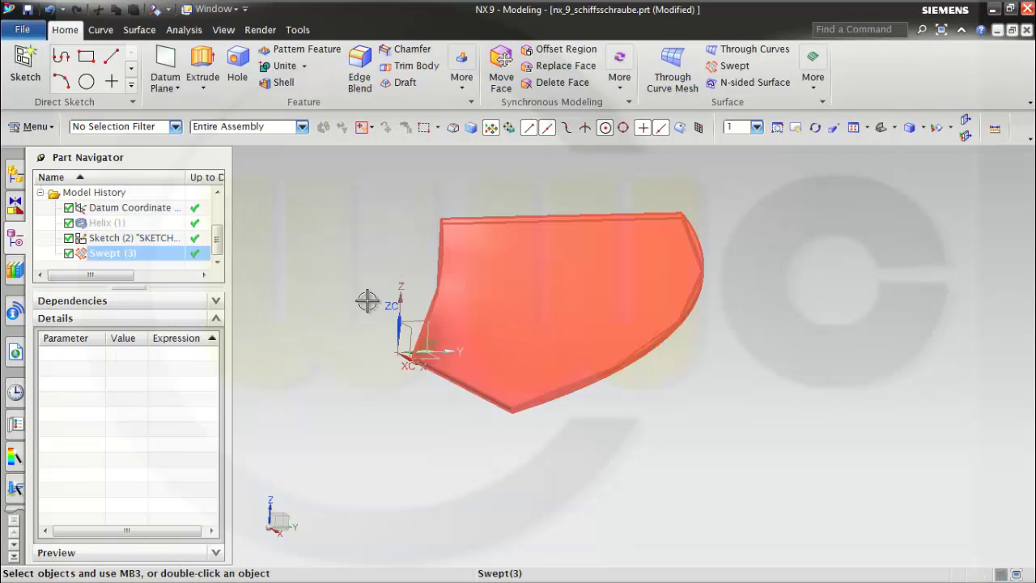
right_click(140, 237)
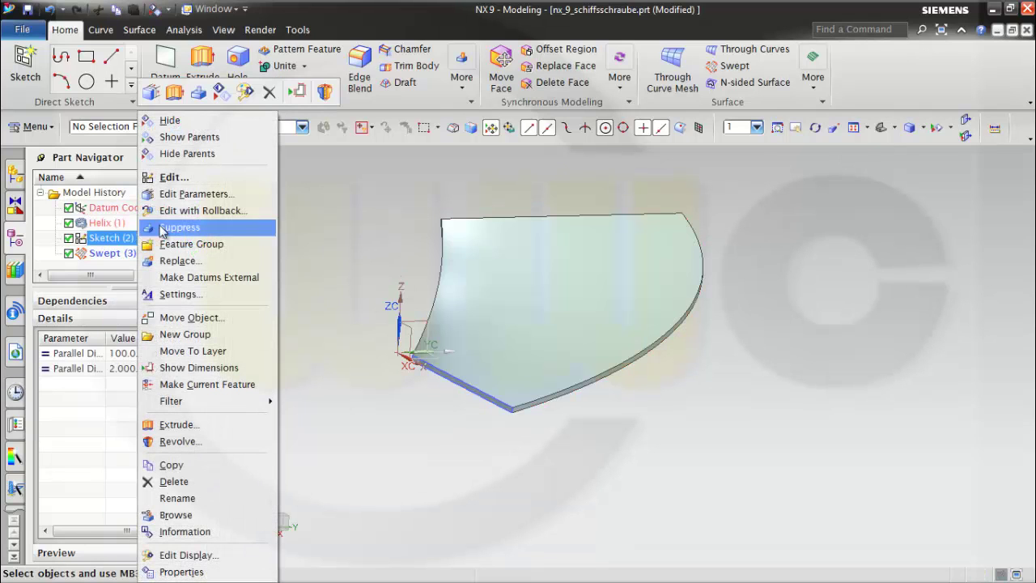
left_click(185, 121)
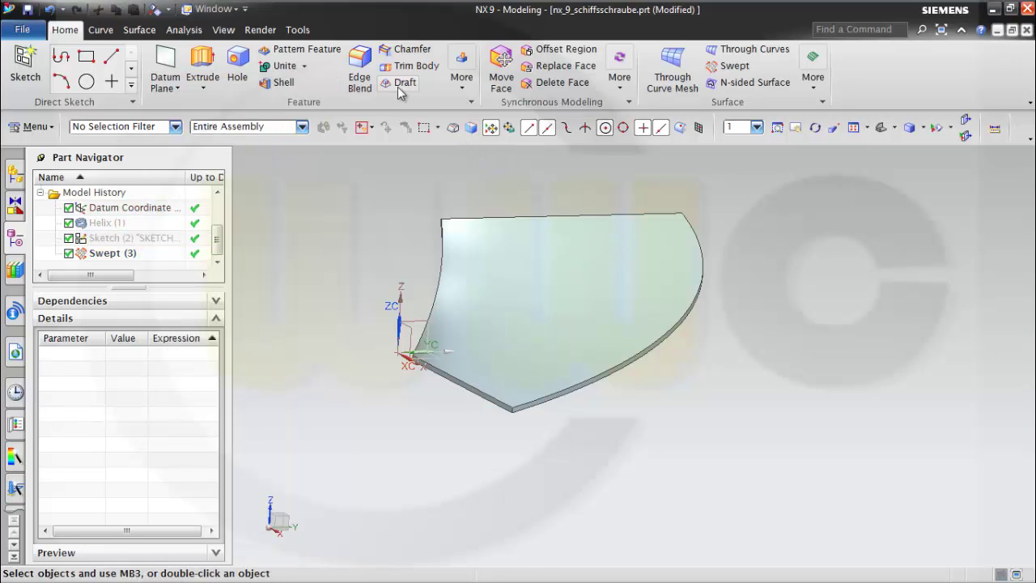
Step: Round the blade's two outer corner edges with a circular edge blend of 20 mm radius
left_click(362, 65)
scroll(640, 364, "up", 4)
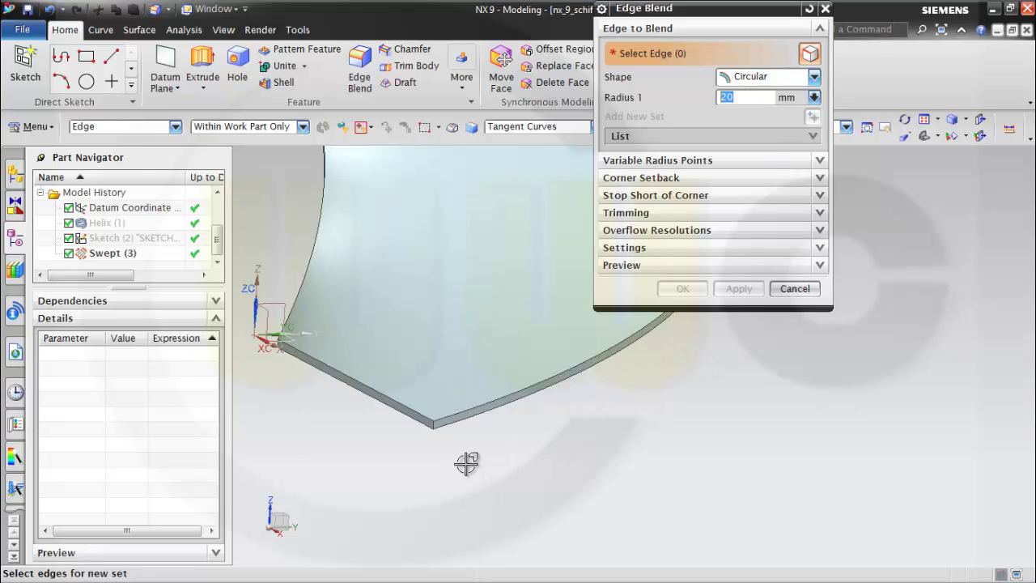
scroll(457, 462, "up", 3)
left_click(429, 408)
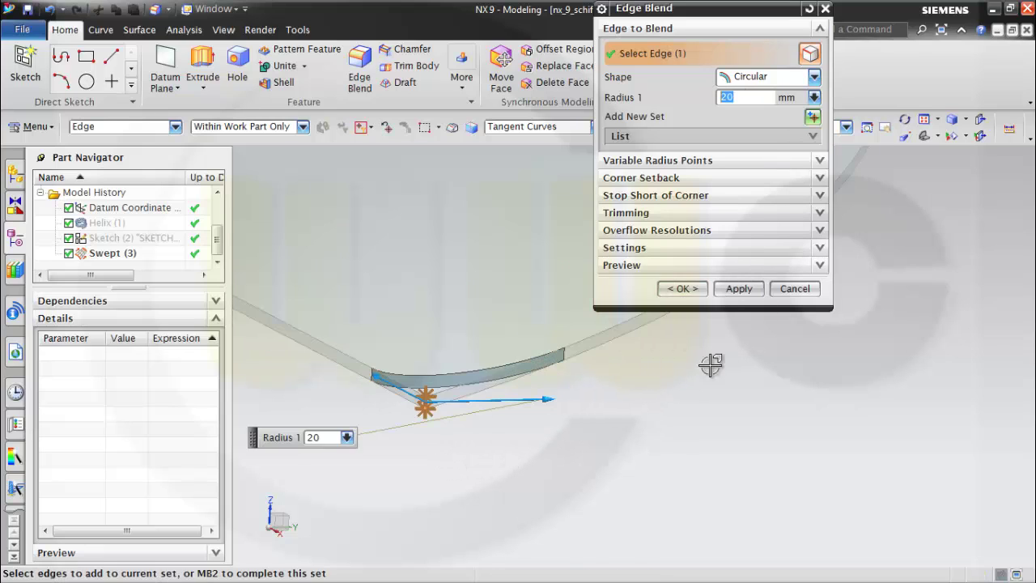
scroll(660, 379, "down", 5)
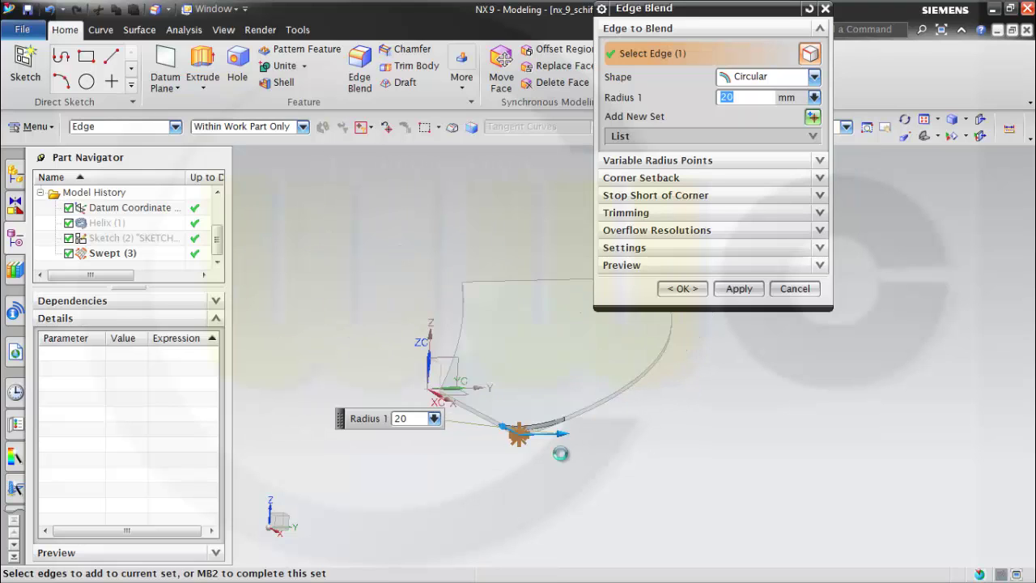
middle_click_drag(510, 289, 537, 332)
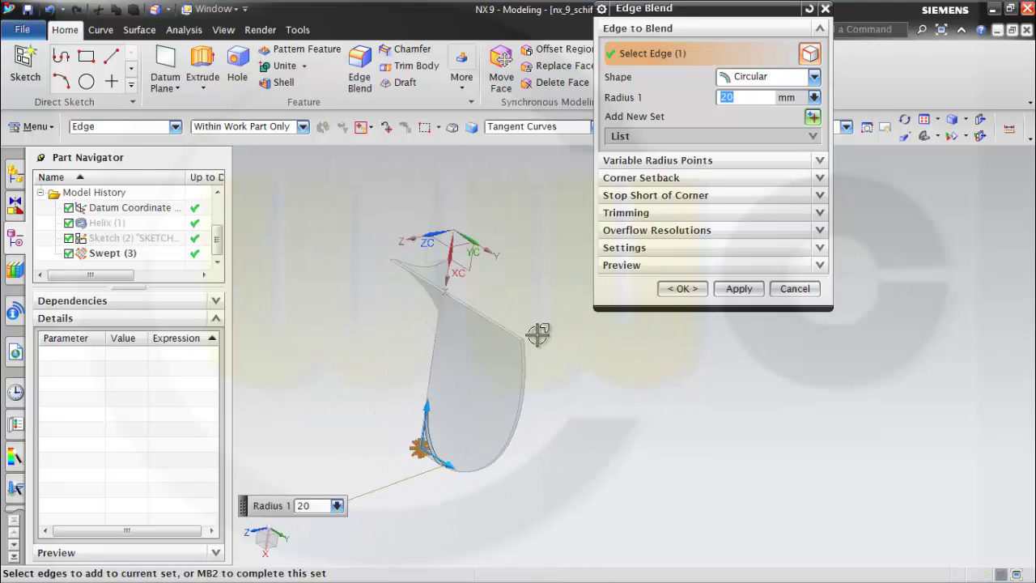
scroll(555, 324, "up", 5)
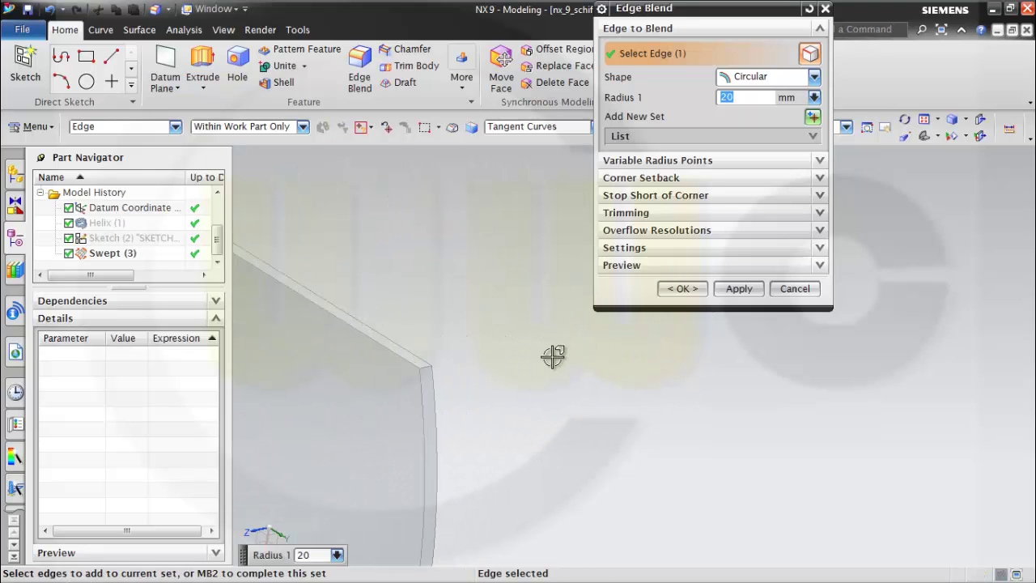
left_click(427, 365)
left_click(683, 289)
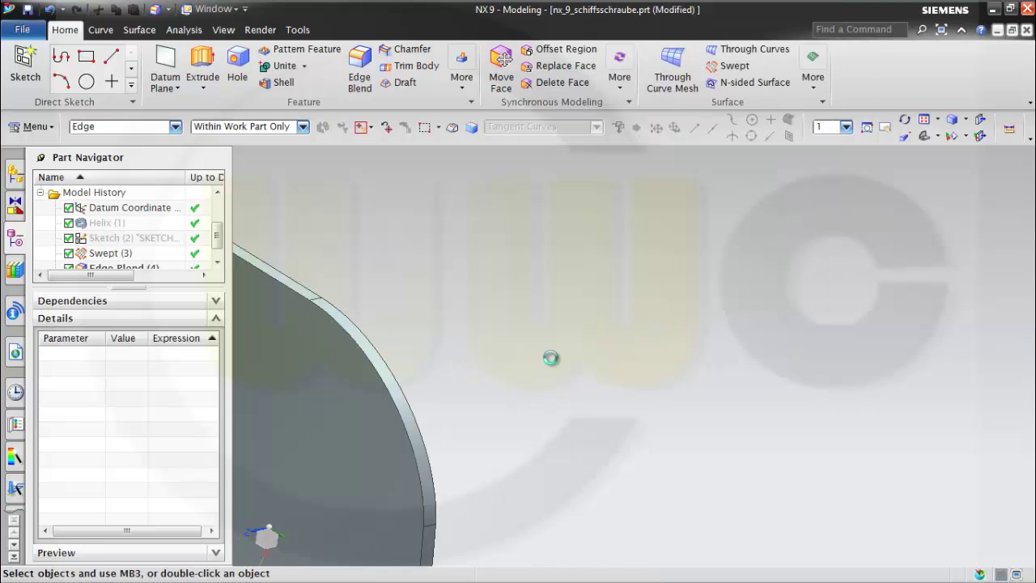
Step: Create a separate hub cylinder 30 mm in diameter and 60 mm high along ZC, based at ZC -5 mm with XC and YC at 0
scroll(526, 374, "down", 3)
middle_click_drag(484, 391, 567, 216)
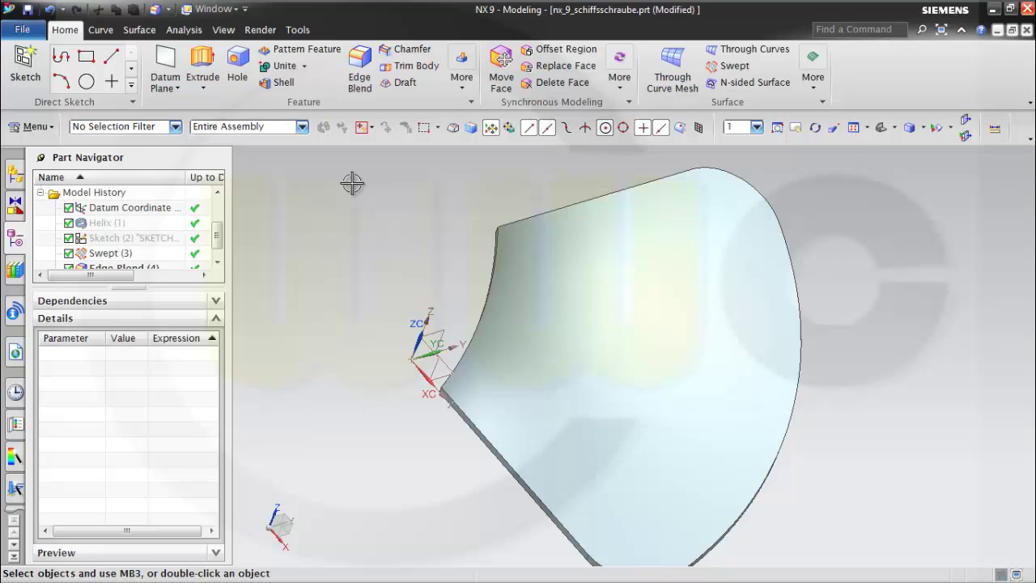
left_click(464, 86)
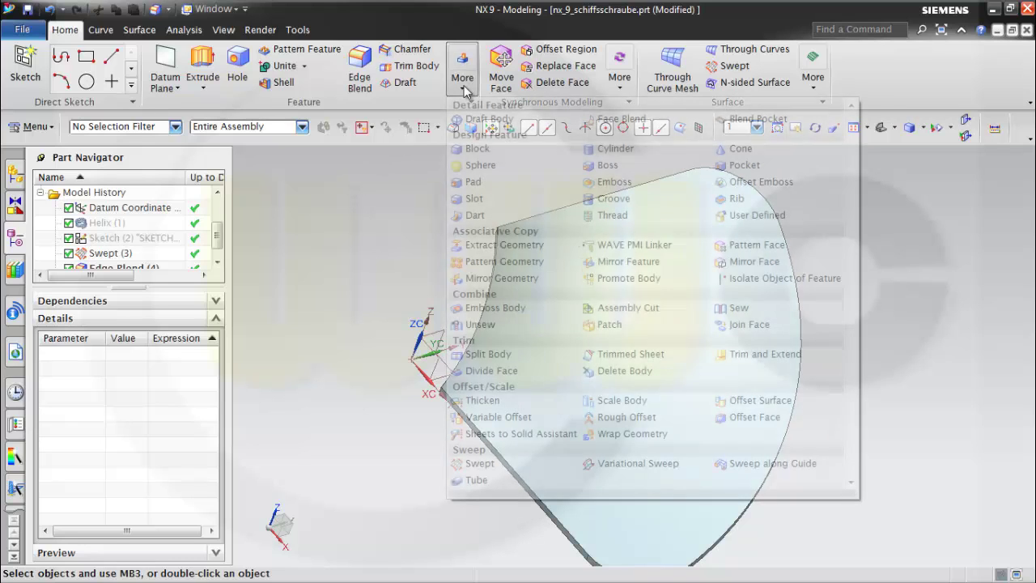
left_click(613, 148)
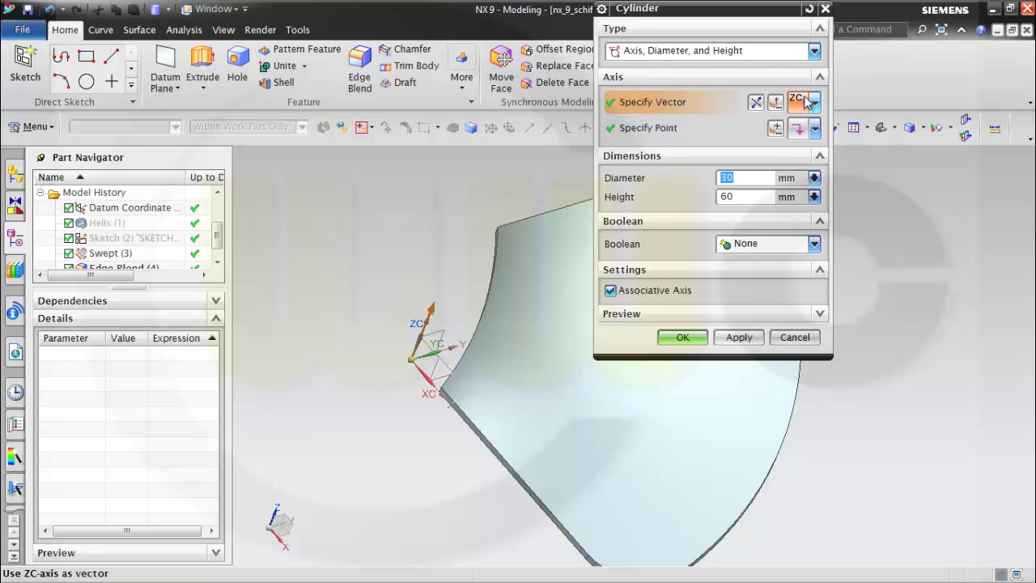
left_click(778, 130)
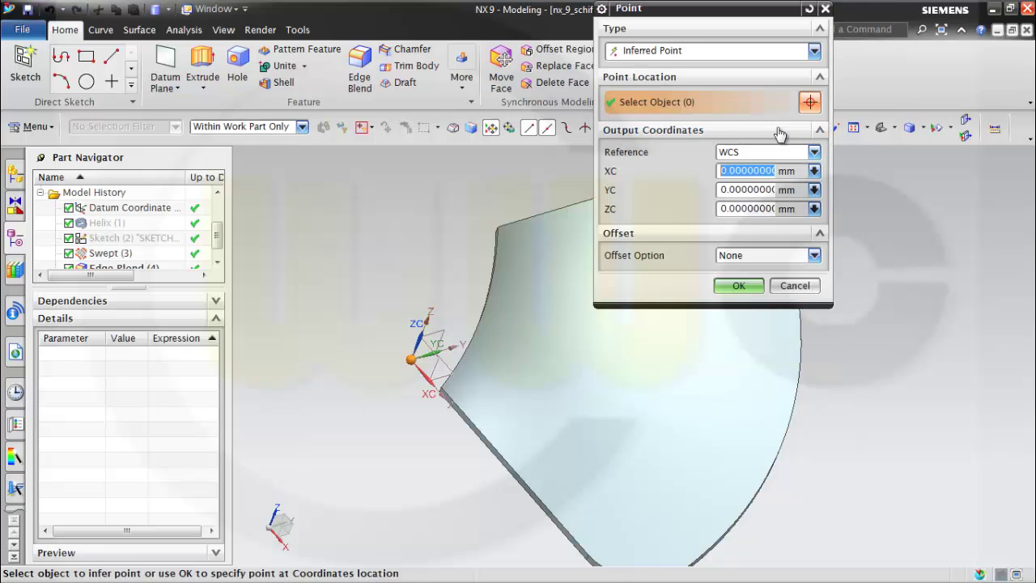
left_click(727, 207)
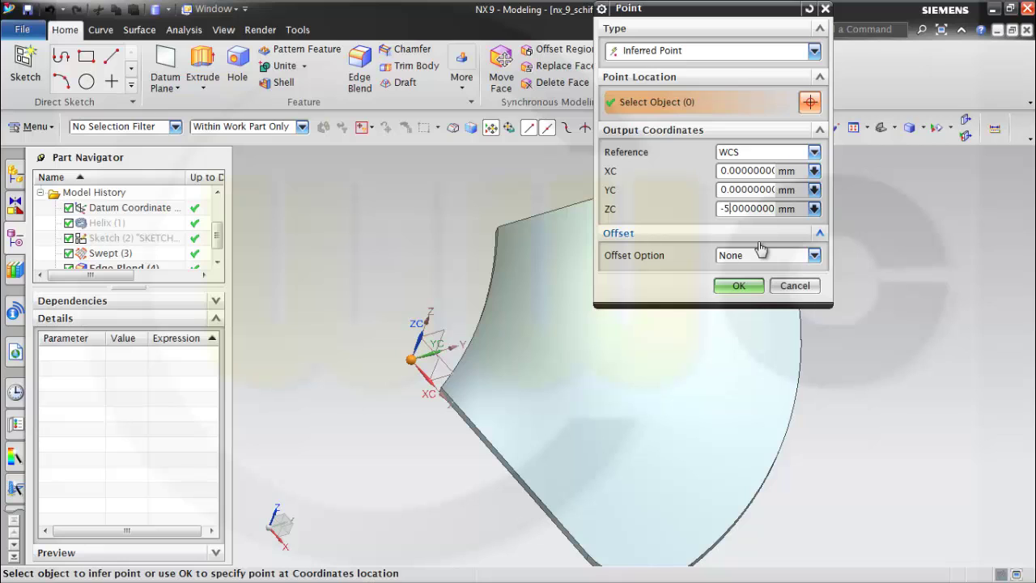
left_click(739, 286)
middle_click_drag(874, 326, 875, 308)
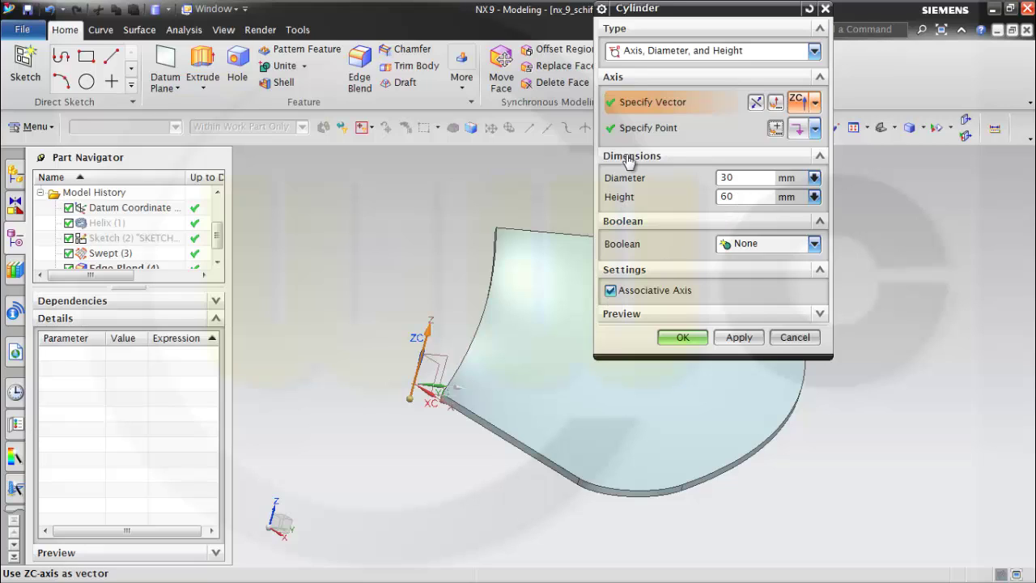
left_click(683, 337)
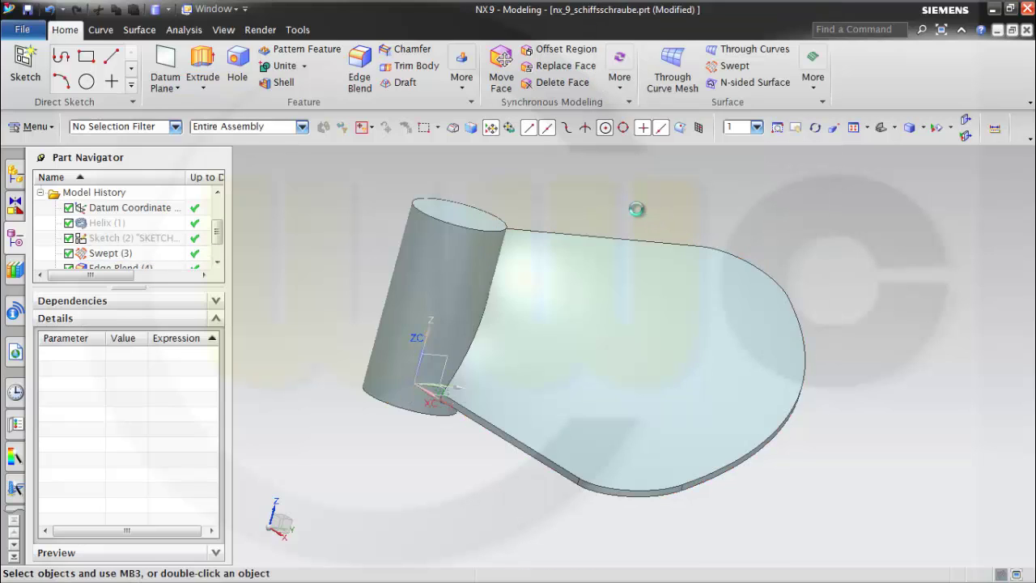
Step: Add a 30 mm diameter sphere centred on the cylinder's upper circular edge and unite it with the cylinder
middle_click_drag(648, 212, 580, 268)
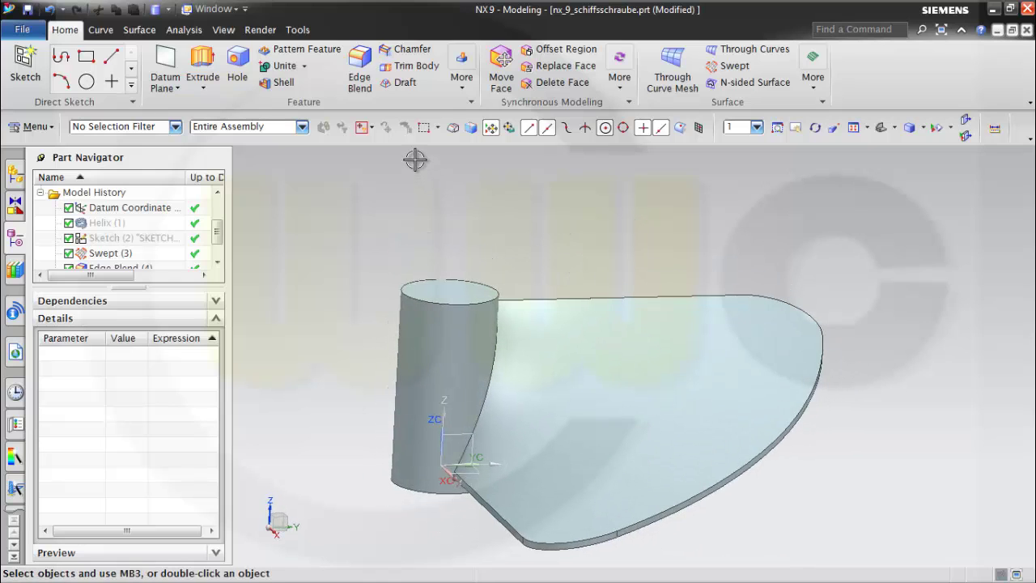
left_click(470, 92)
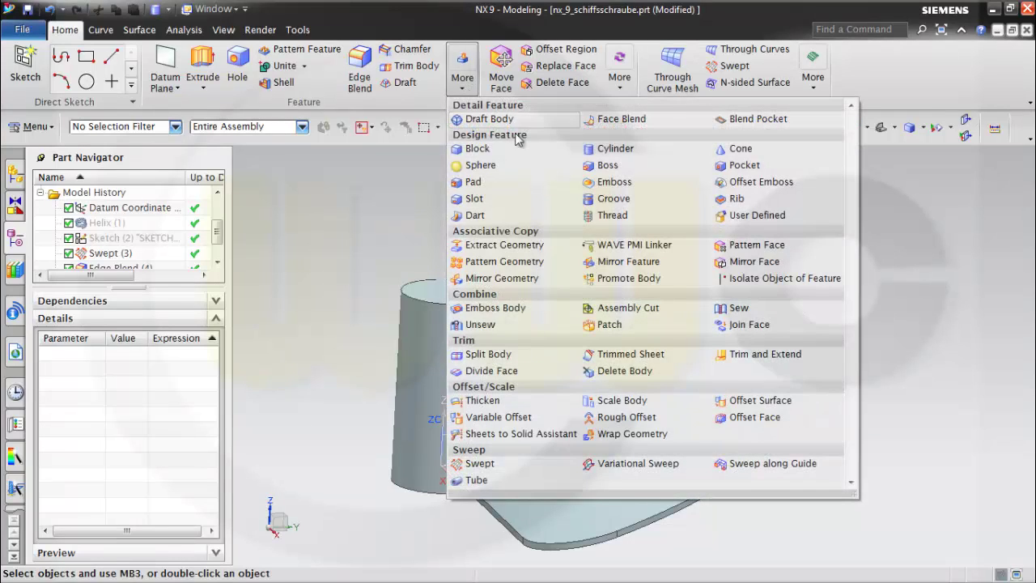
left_click(482, 164)
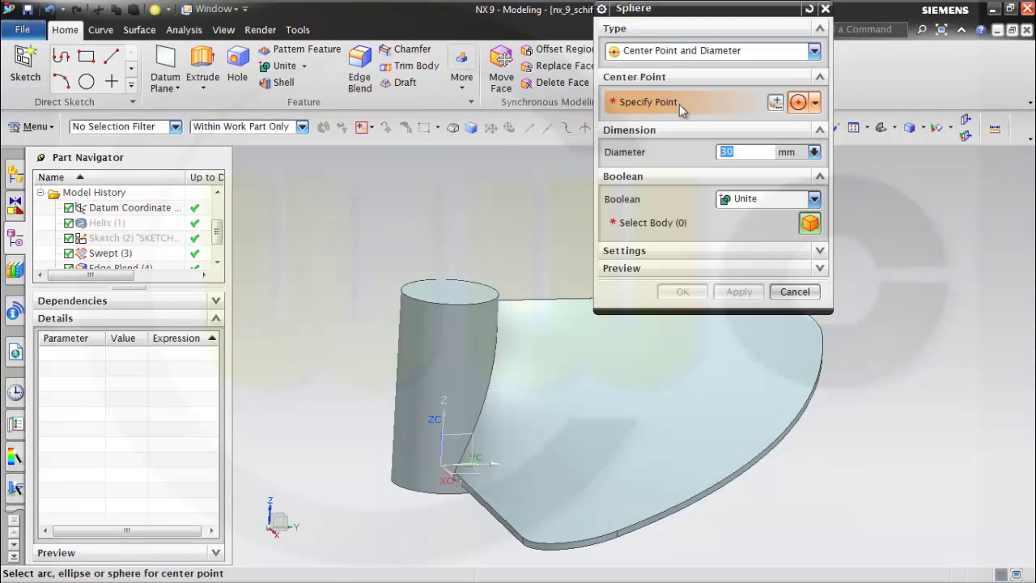
left_click(816, 104)
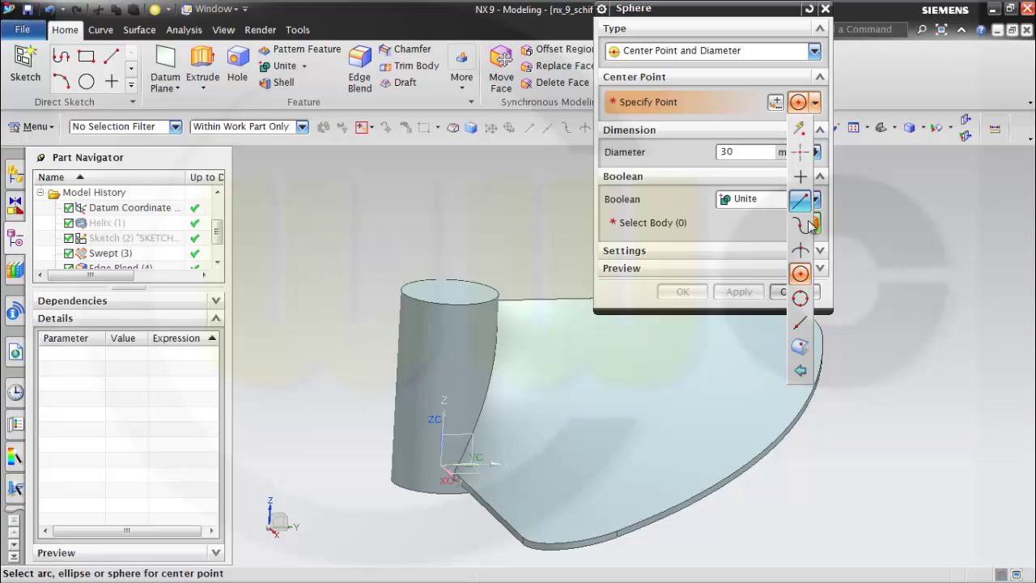
left_click(800, 274)
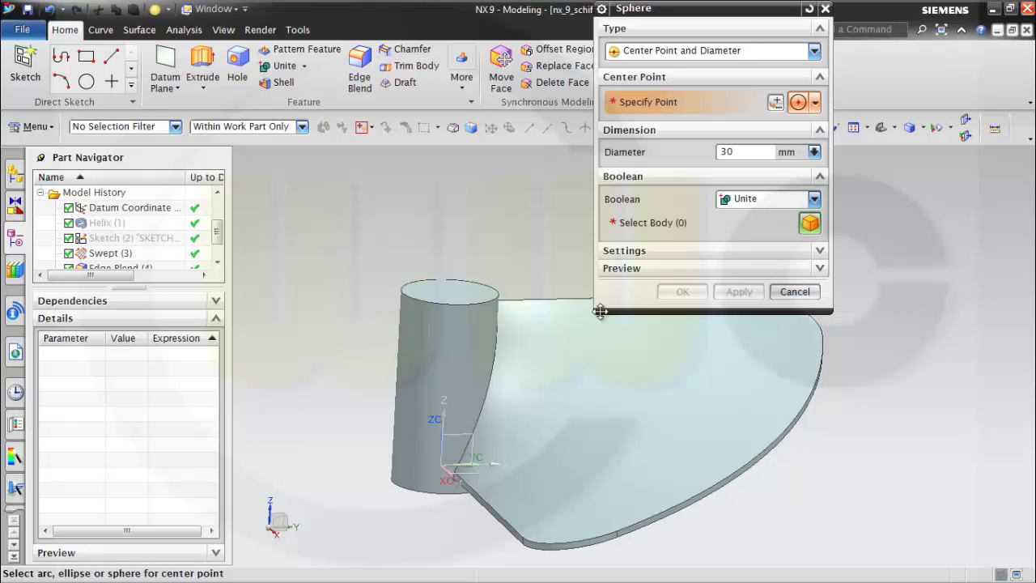
left_click(487, 301)
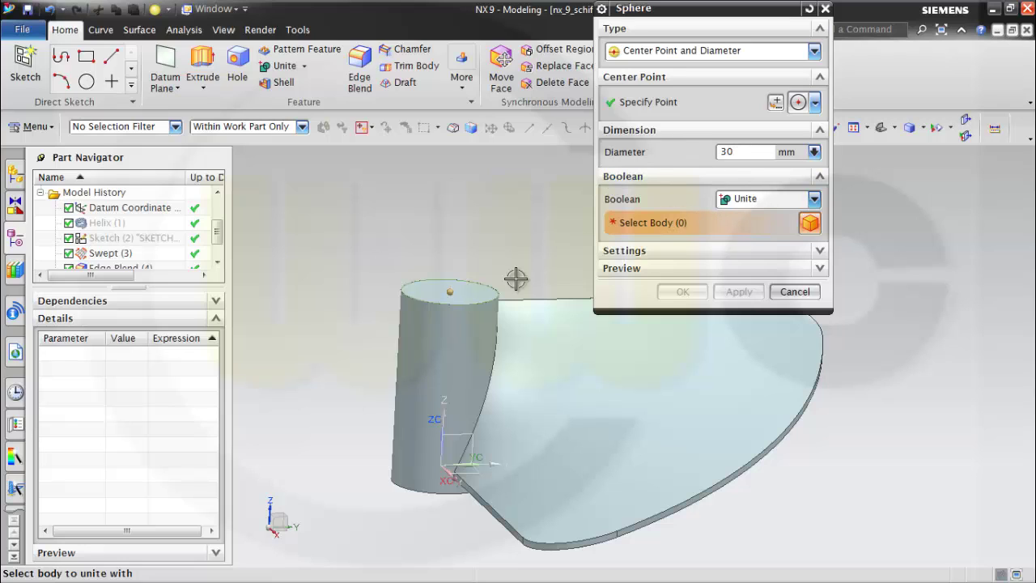
left_click(470, 335)
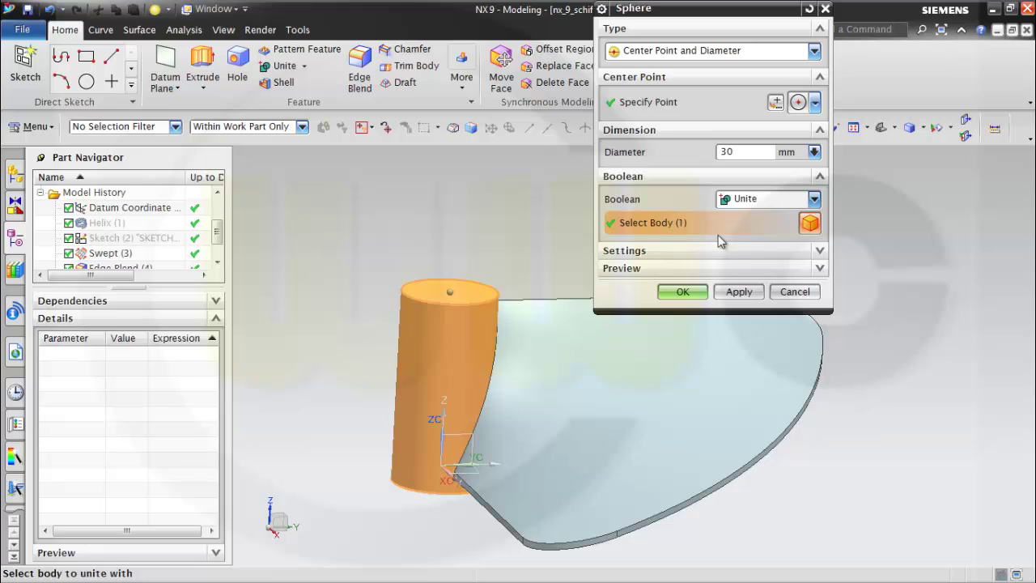
left_click(685, 291)
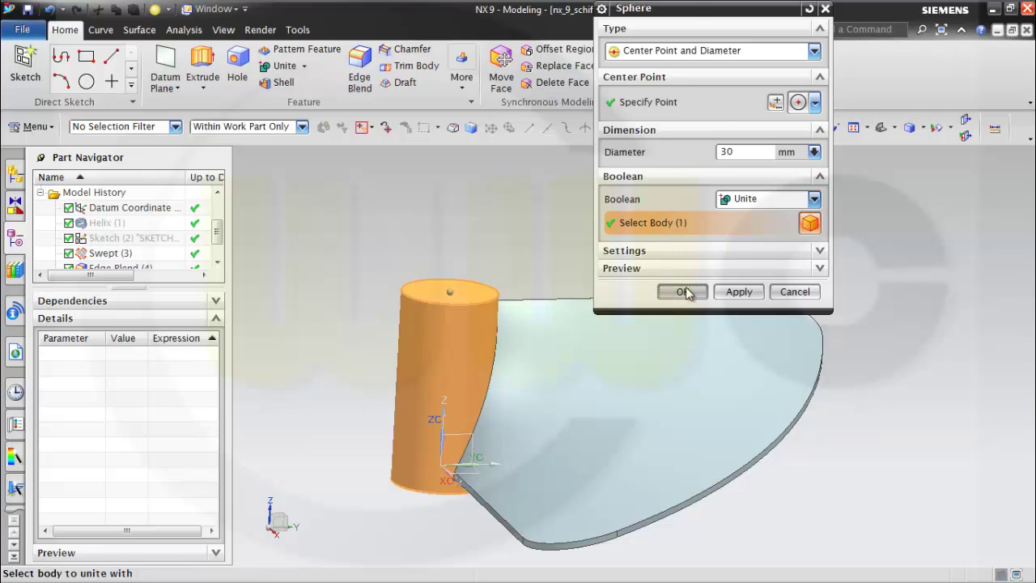
Step: Unite the blade as target body with the domed hub as tool body
middle_click_drag(608, 243, 570, 274)
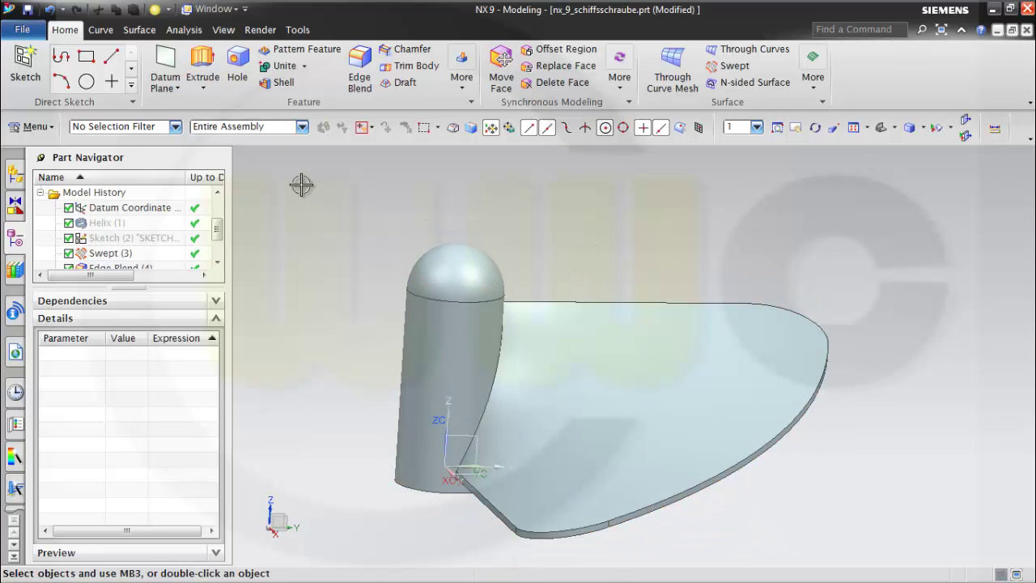
left_click(284, 68)
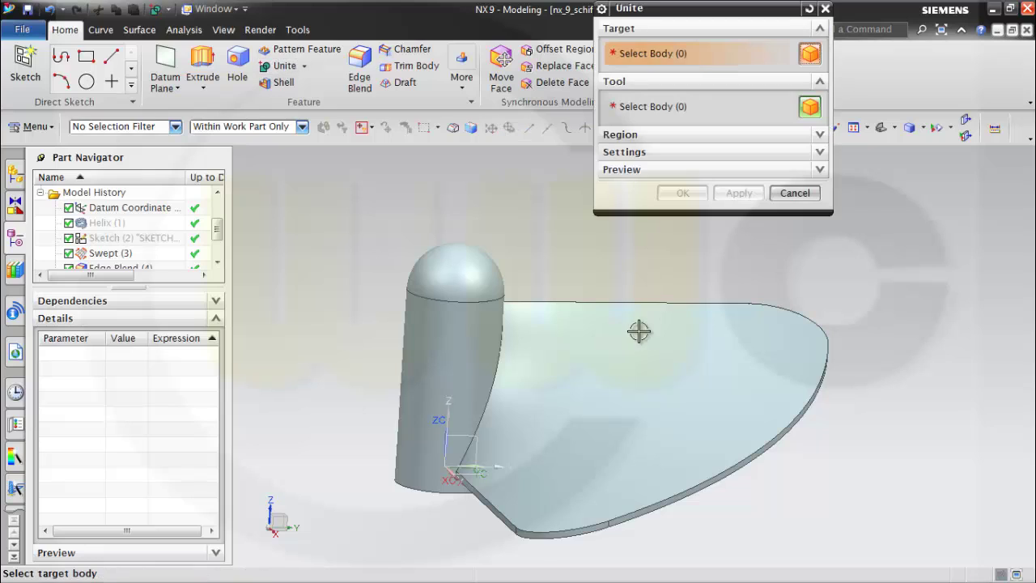
left_click(595, 349)
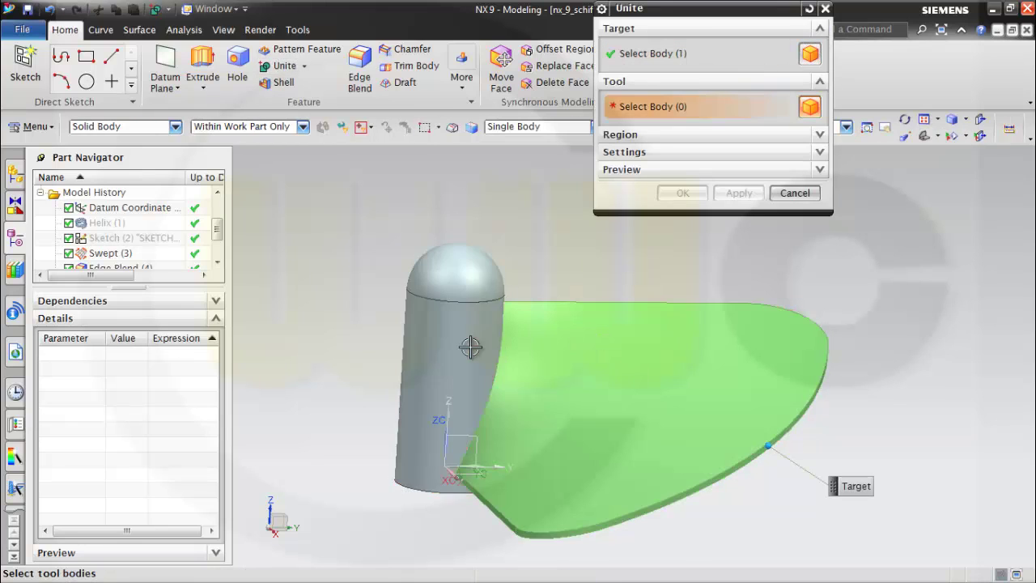
left_click(470, 347)
left_click(685, 194)
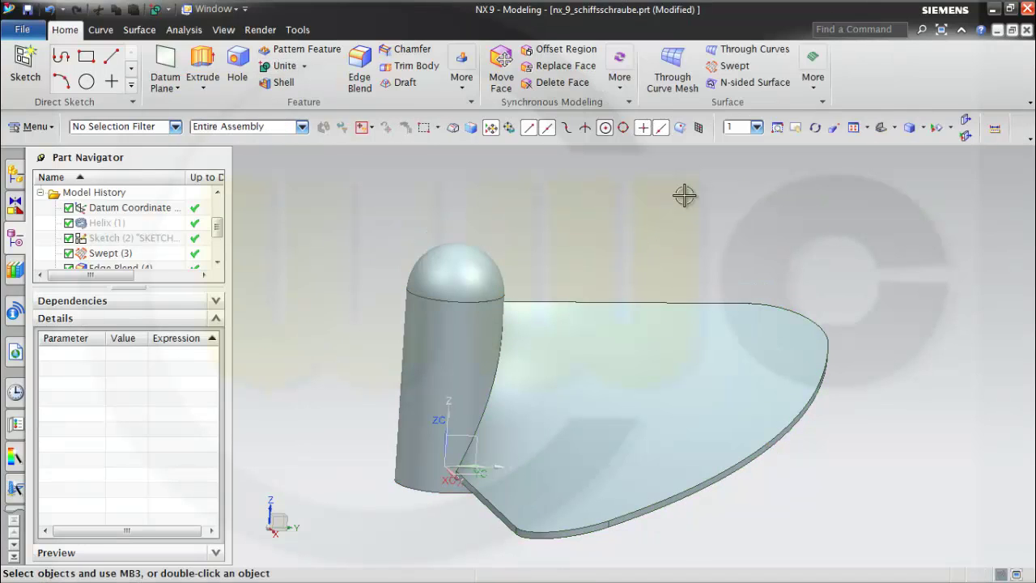
middle_click_drag(685, 194, 718, 270)
scroll(644, 255, "down", 2)
scroll(718, 267, "up", 2)
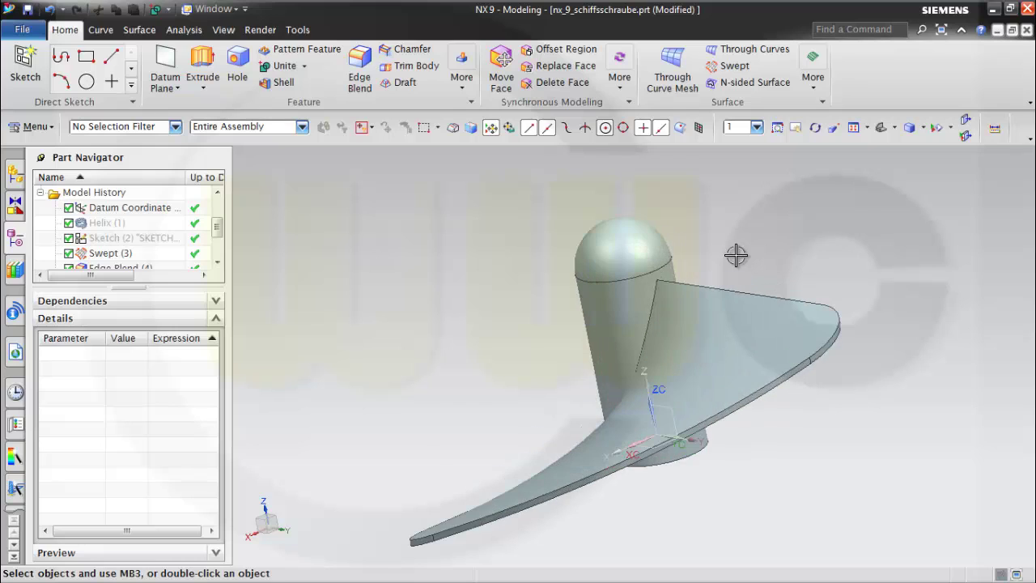
middle_click_drag(716, 254, 620, 259)
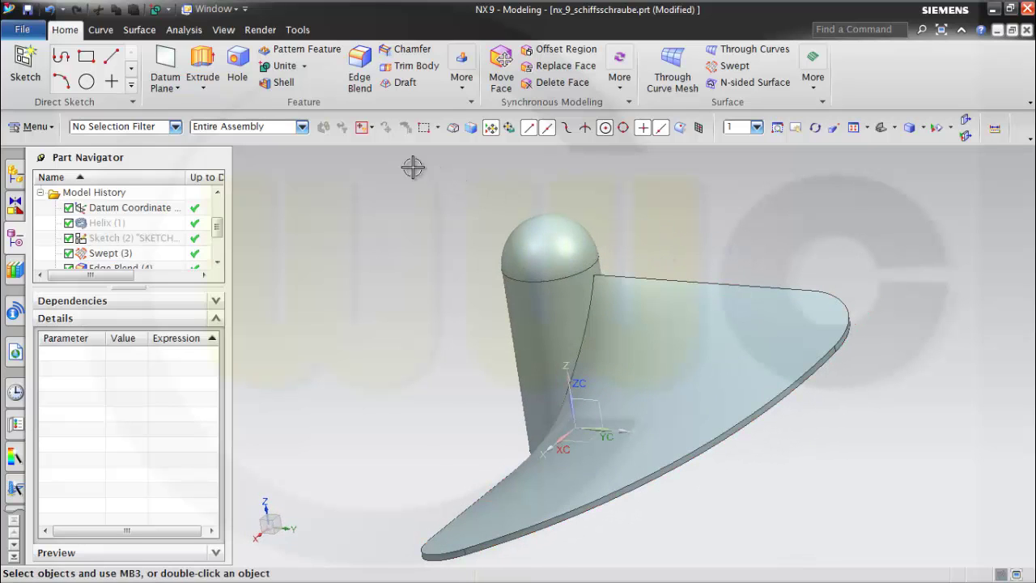
left_click(360, 67)
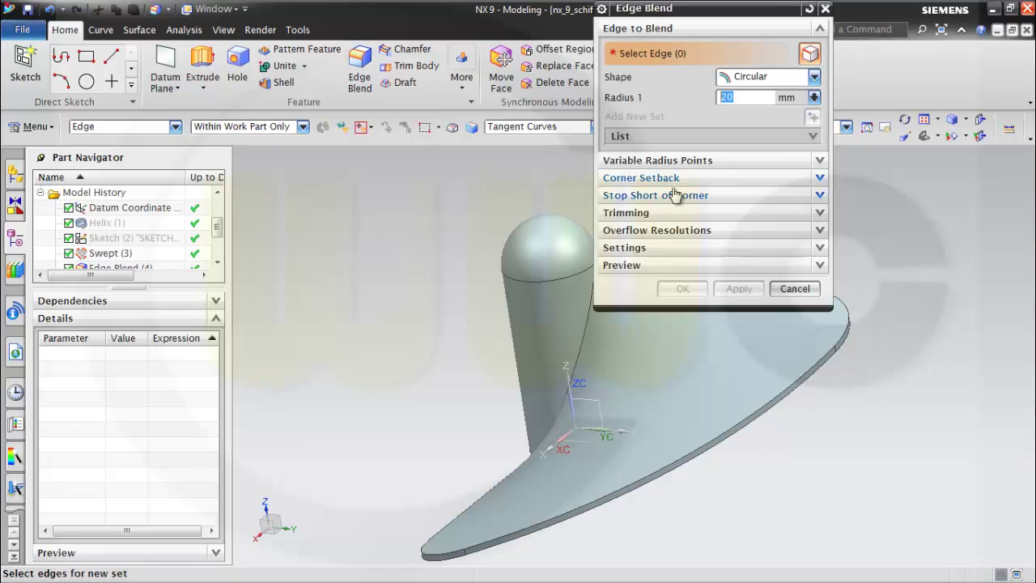
type("1")
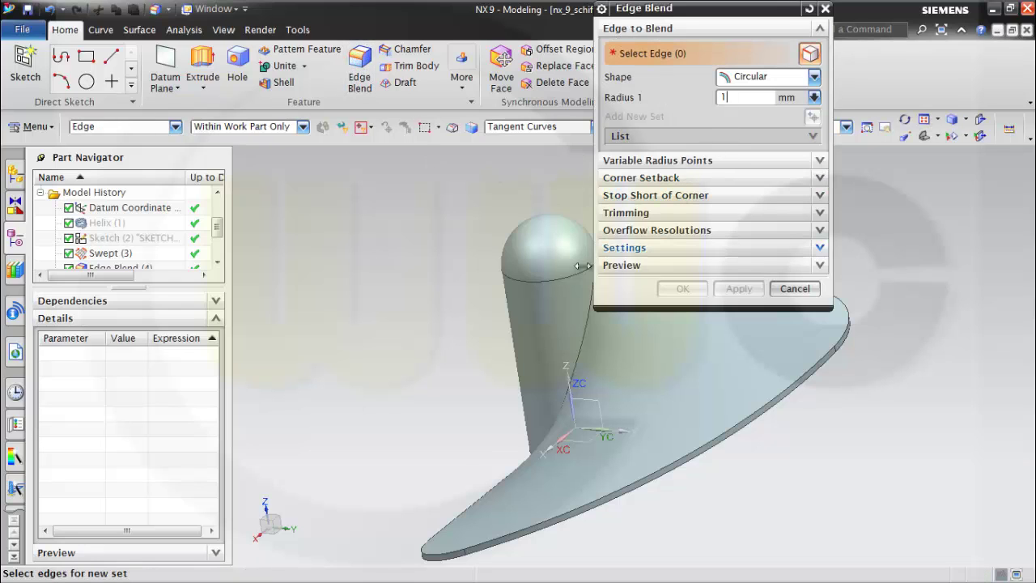
scroll(415, 264, "up", 2)
middle_click_drag(415, 264, 267, 292, "shift")
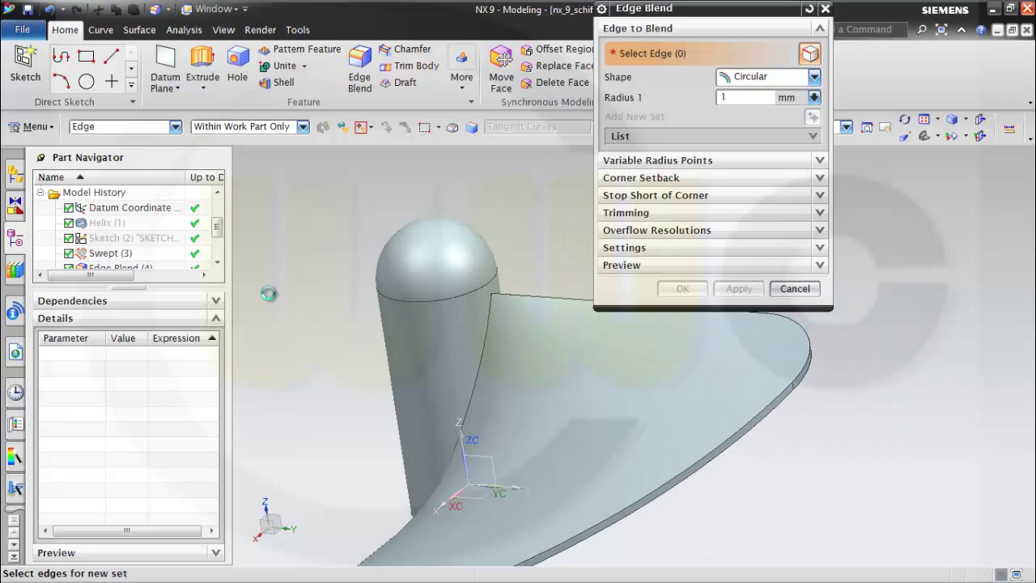
scroll(316, 328, "up", 2)
left_click(486, 325)
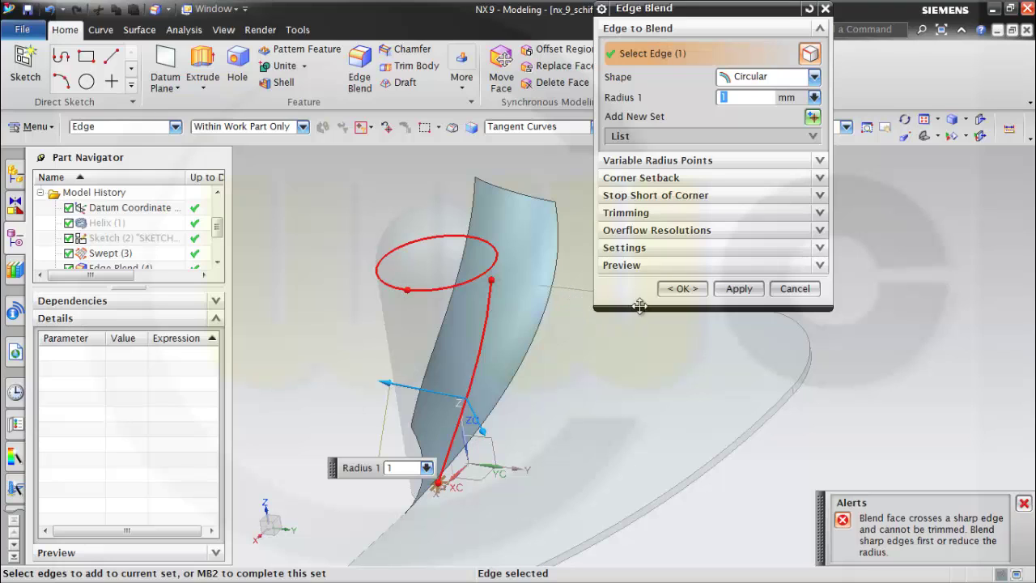
left_click(793, 289)
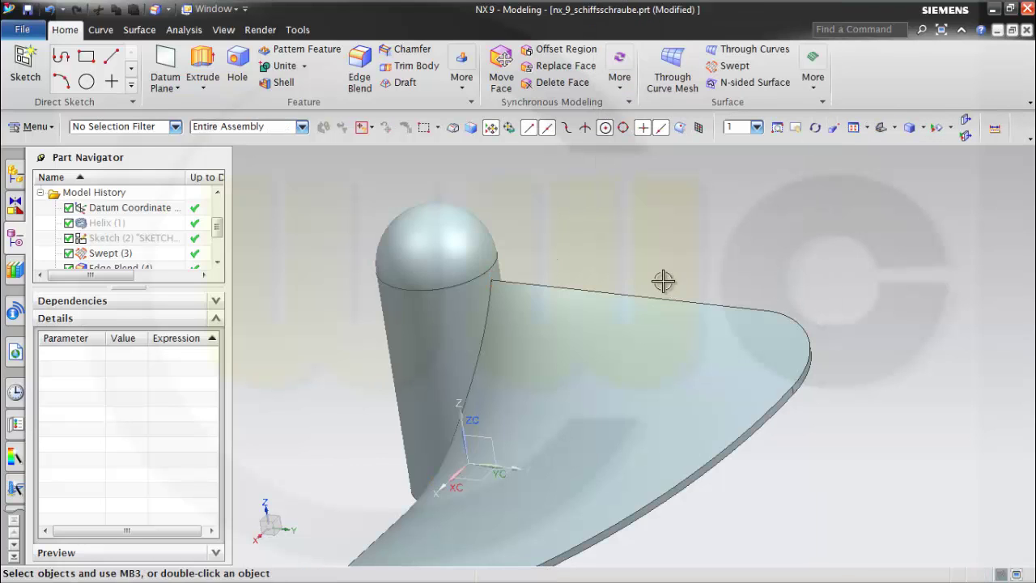
Step: Round the two edges where the blade's opposite faces meet the hub with a circular edge blend of 1 mm radius
middle_click_drag(662, 280, 502, 306)
scroll(499, 309, "up", 2)
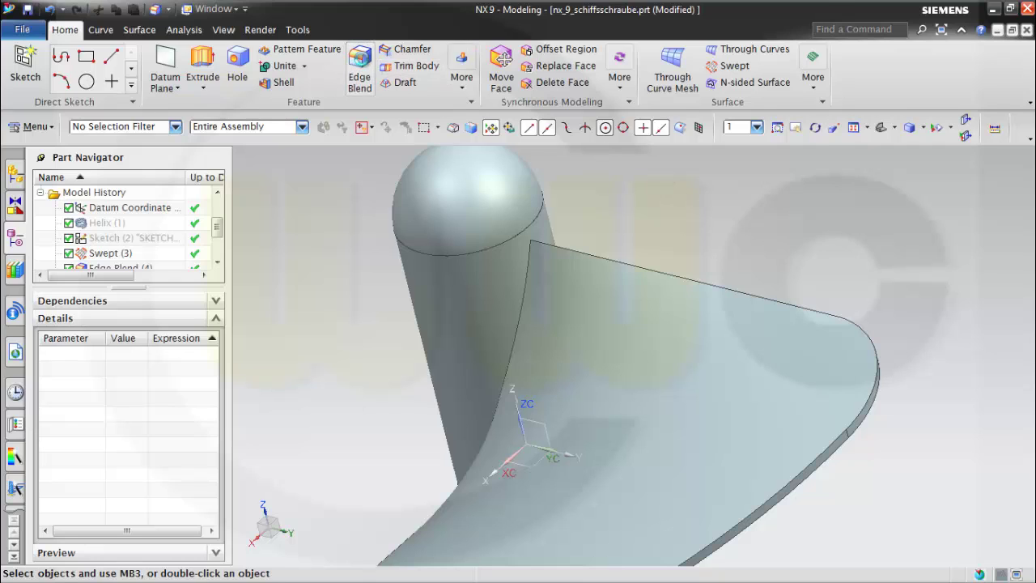
left_click(360, 67)
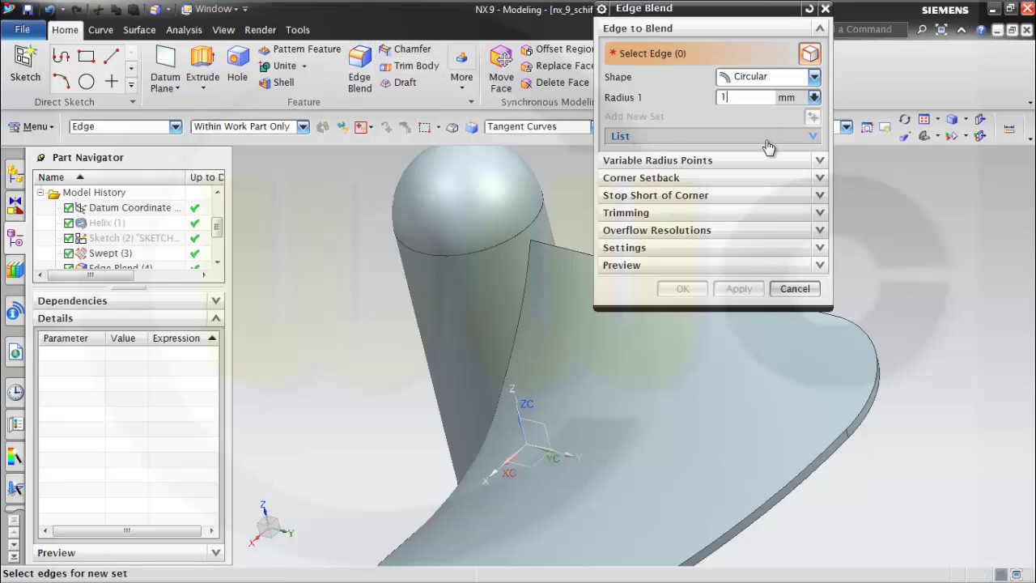
left_click(523, 270)
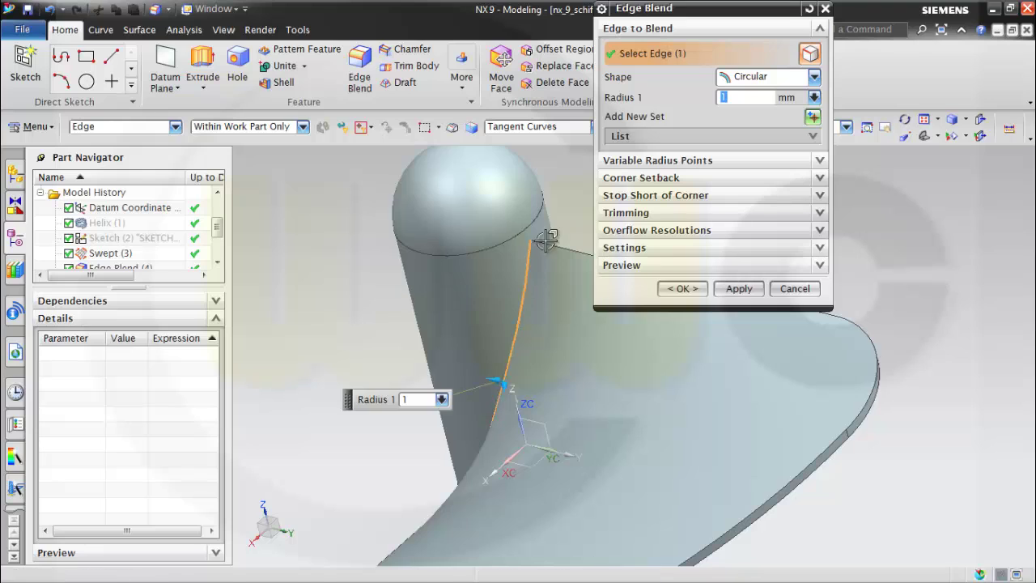
middle_click_drag(547, 240, 443, 348)
left_click(516, 321)
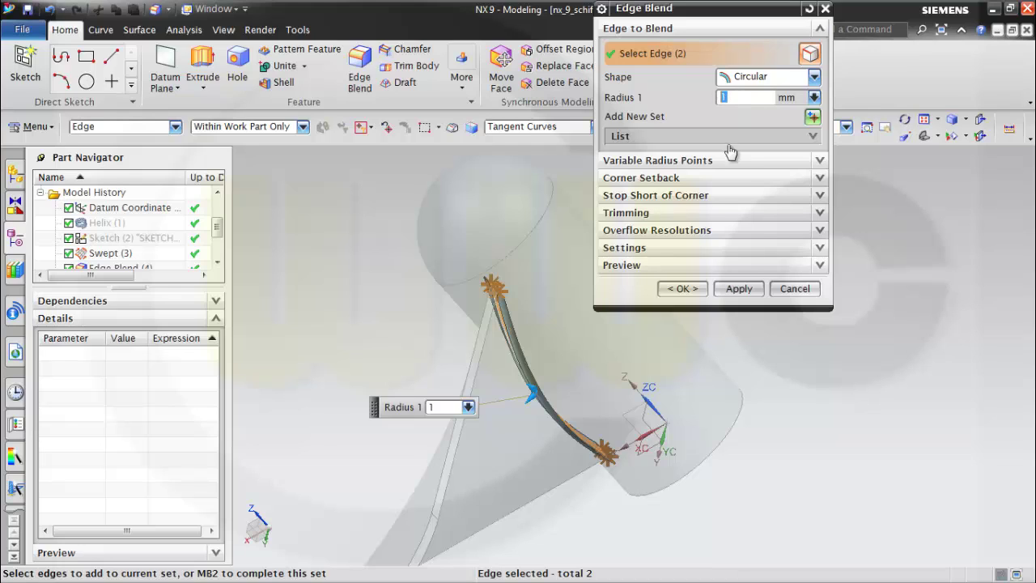
left_click(683, 290)
Step: Set up a circular Pattern Geometry of the united blade-and-hub body with ZC as the rotation vector
middle_click_drag(673, 273, 605, 303)
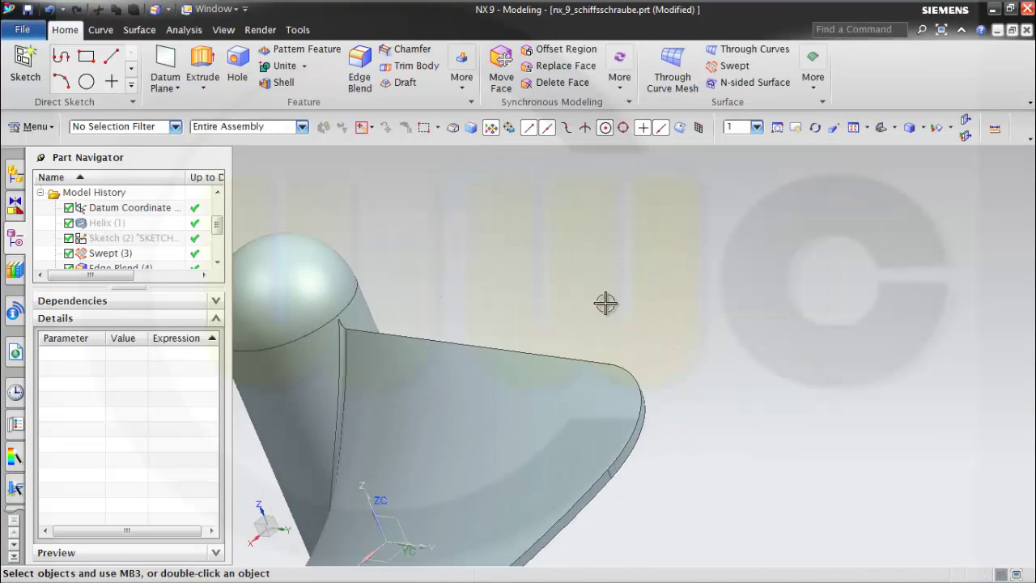
scroll(606, 303, "down", 2)
middle_click_drag(400, 386, 769, 306)
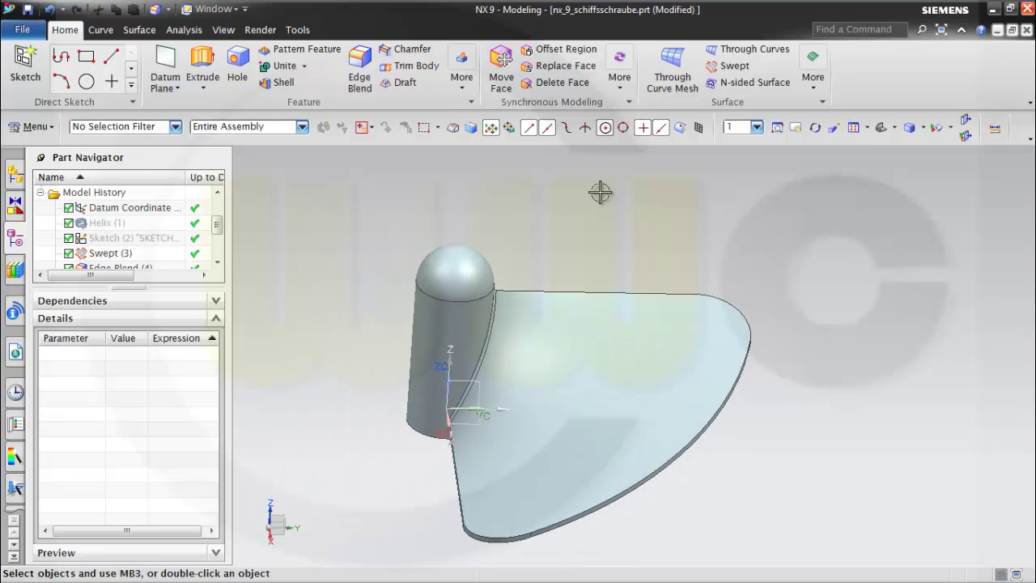
left_click(467, 87)
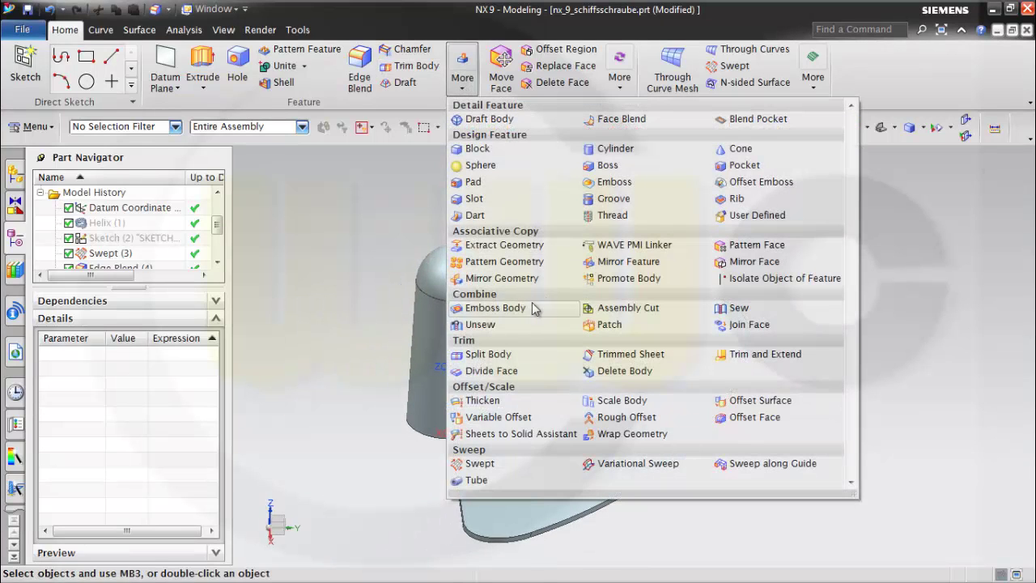
left_click(490, 263)
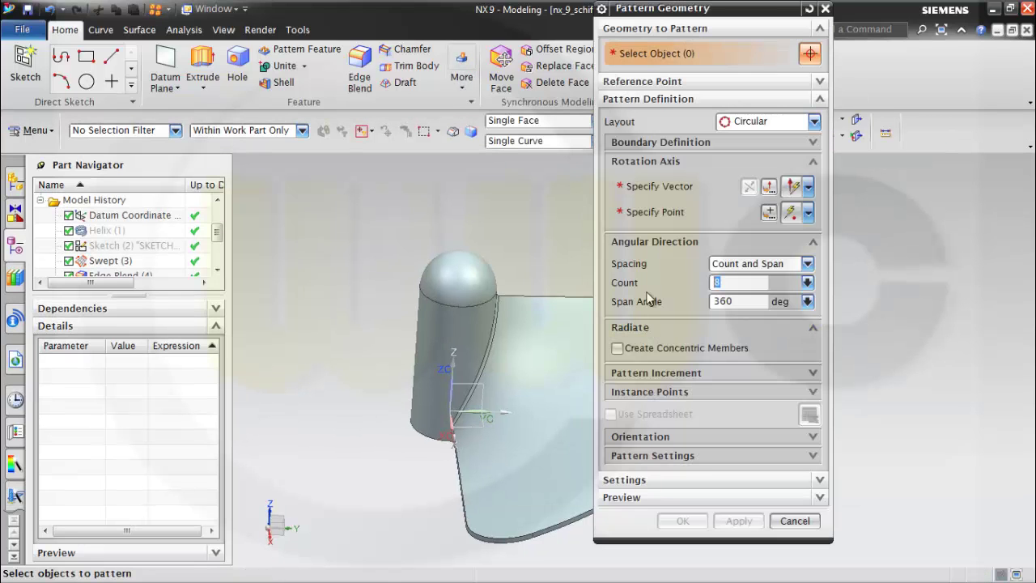
left_click(508, 348)
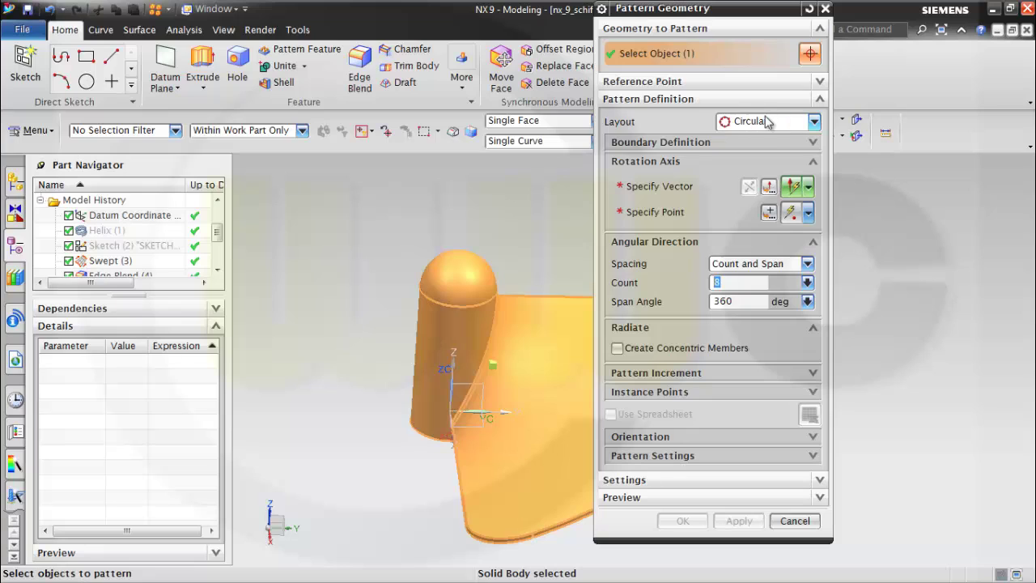
left_click(807, 188)
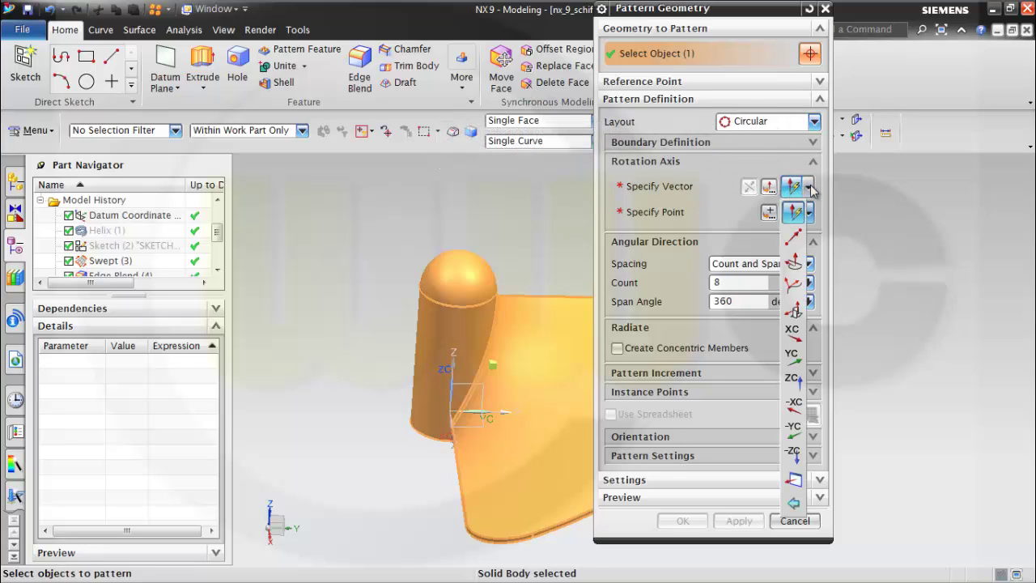
left_click(795, 380)
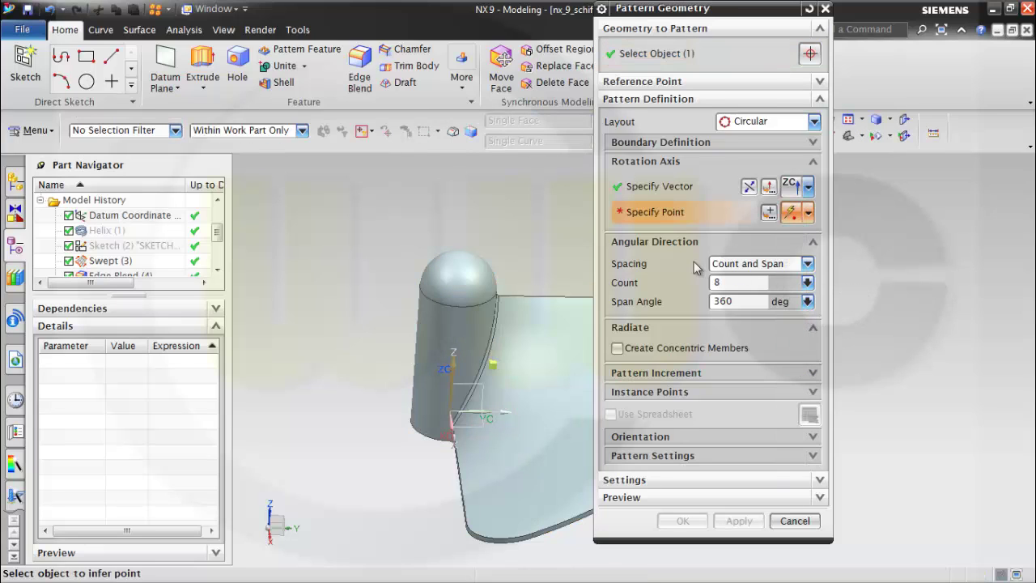
Step: Place the rotation axis point at X, Y and Z 0 mm and create the pattern with a count of 6 over a 360° span
left_click(809, 213)
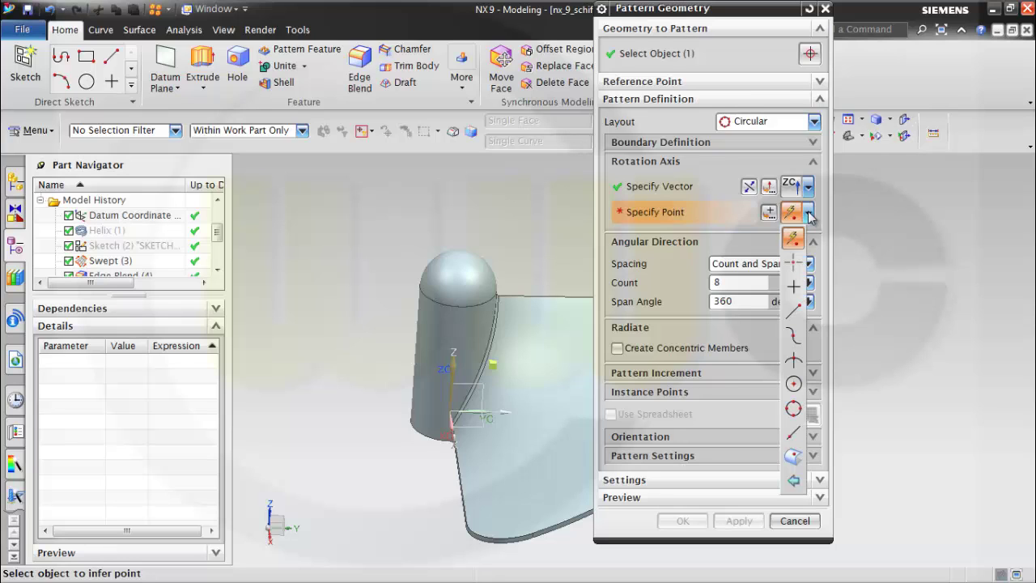
left_click(767, 213)
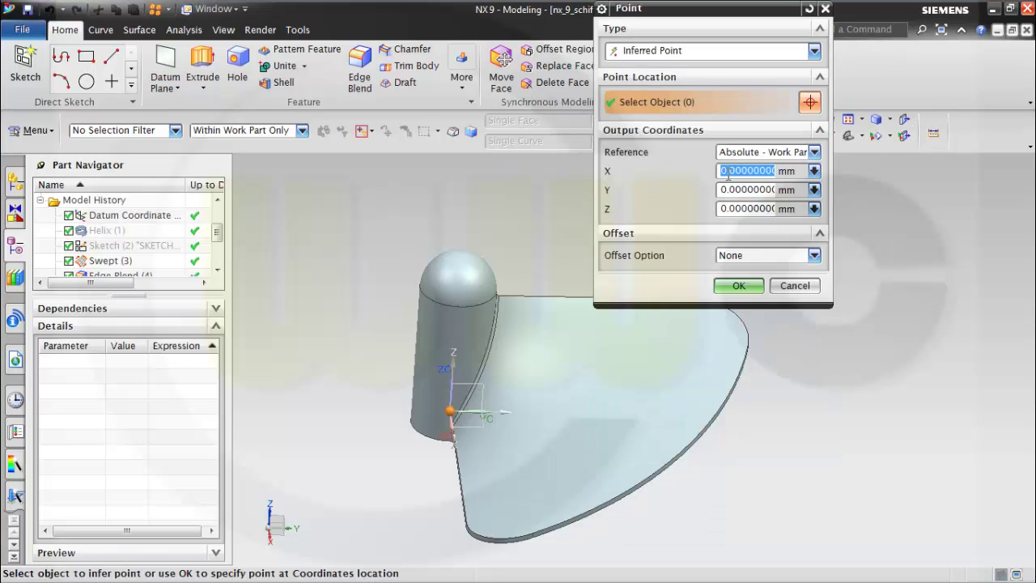
left_click(737, 285)
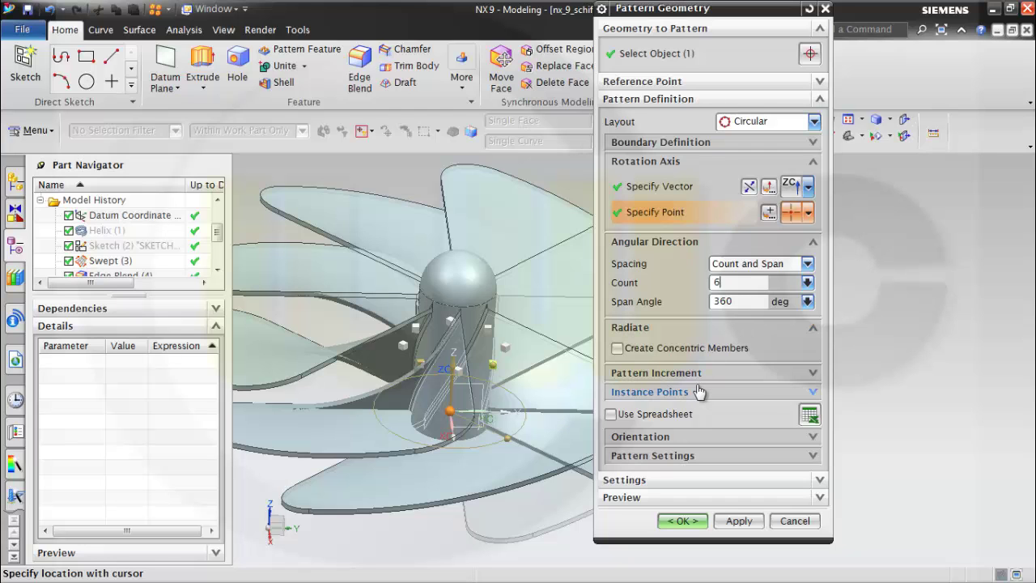
left_click(682, 520)
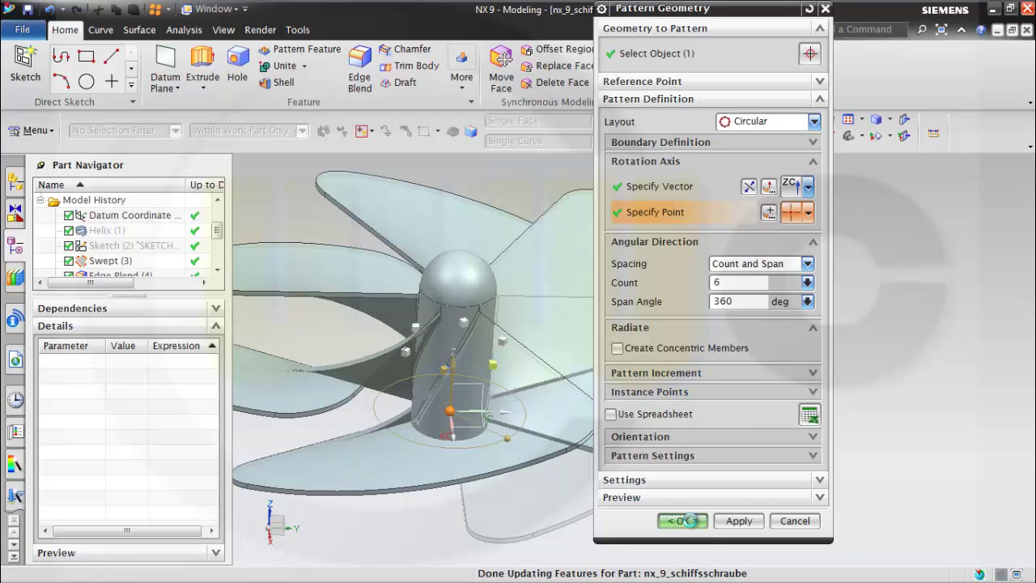
middle_click_drag(486, 368, 640, 289)
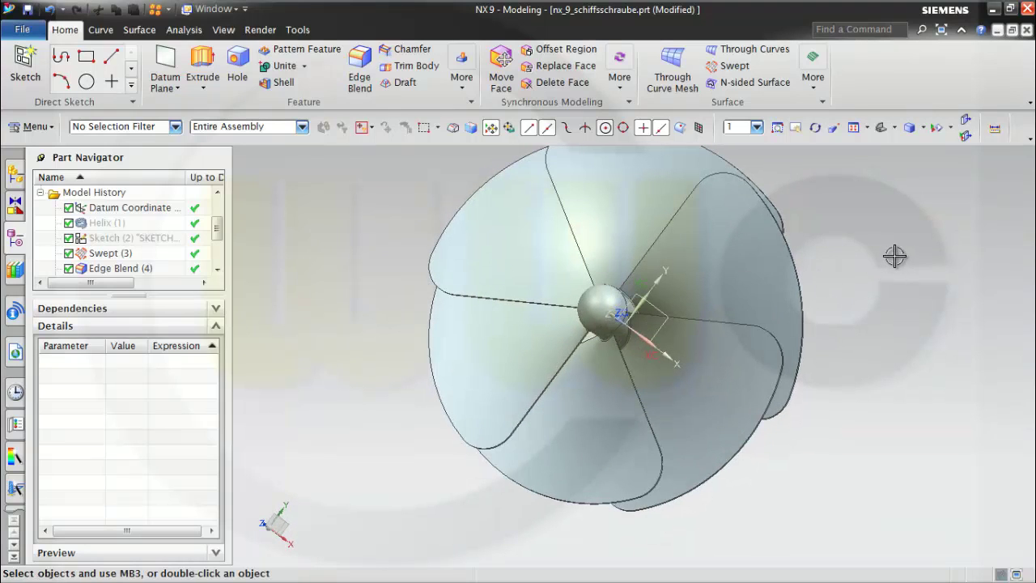